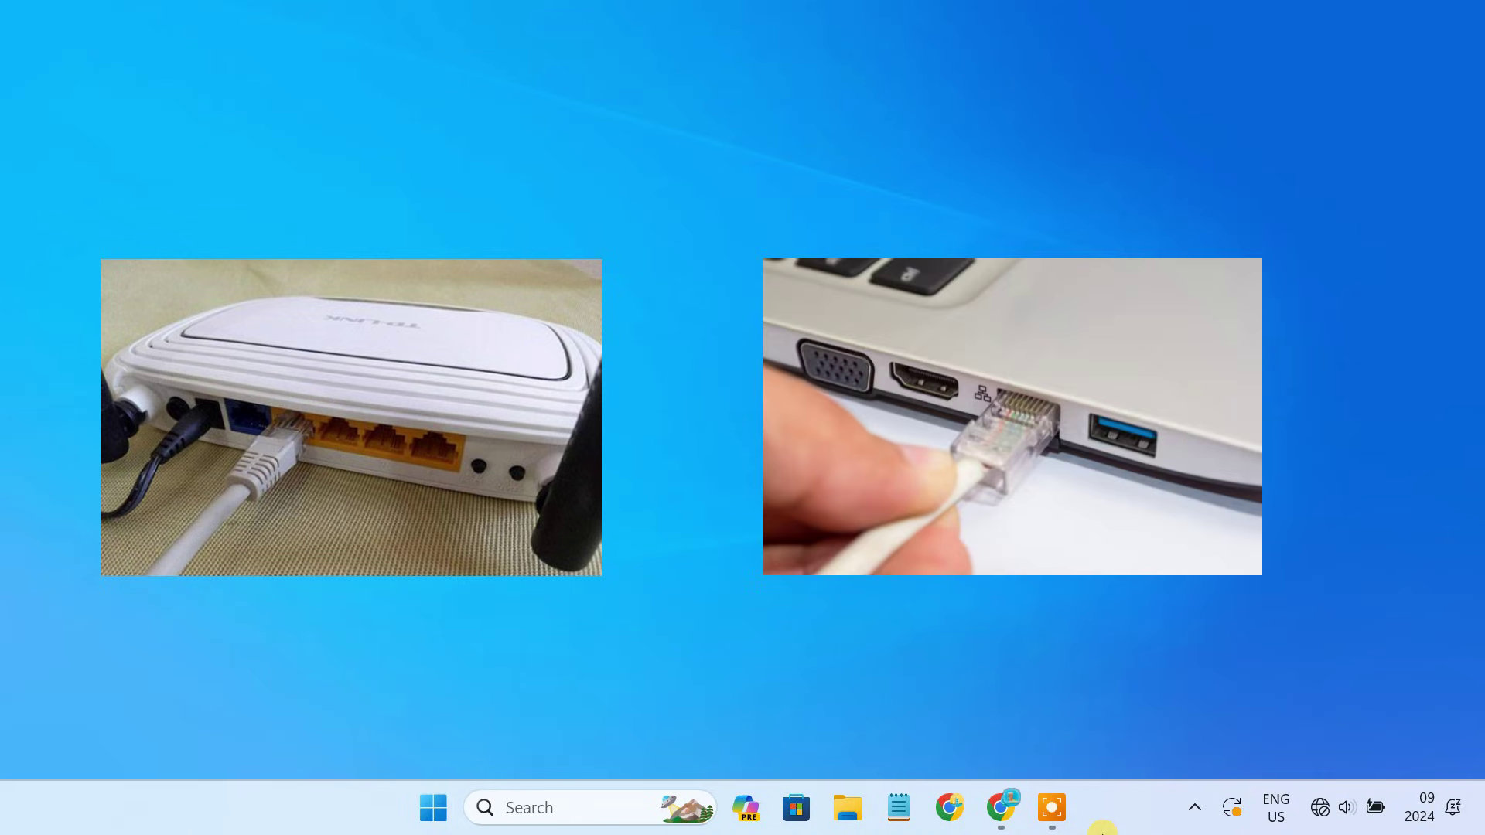
Check the PC's network and internet settings, then close them.
right_click(1319, 807)
click(1320, 748)
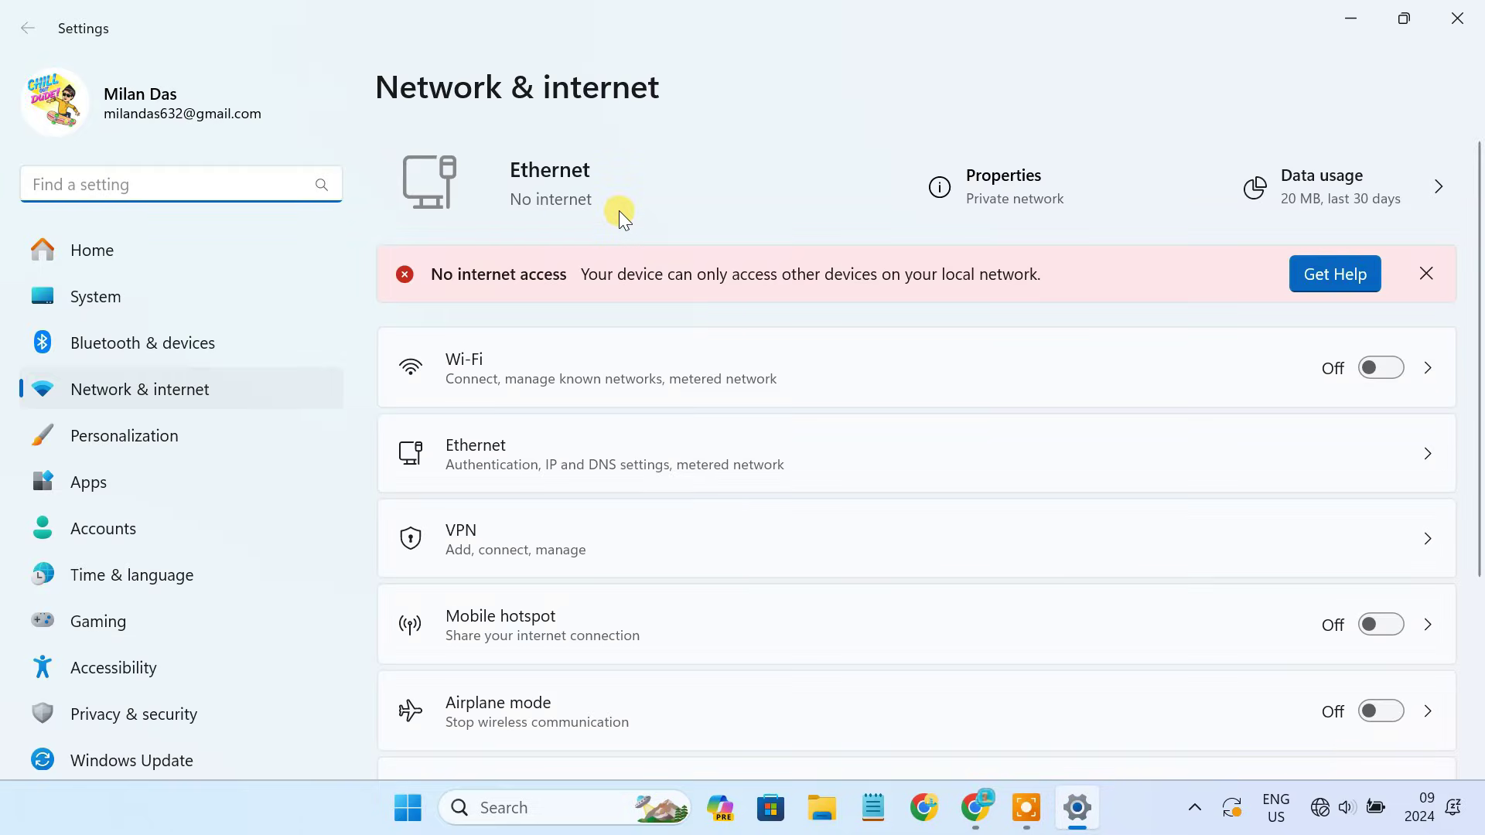
click(1456, 18)
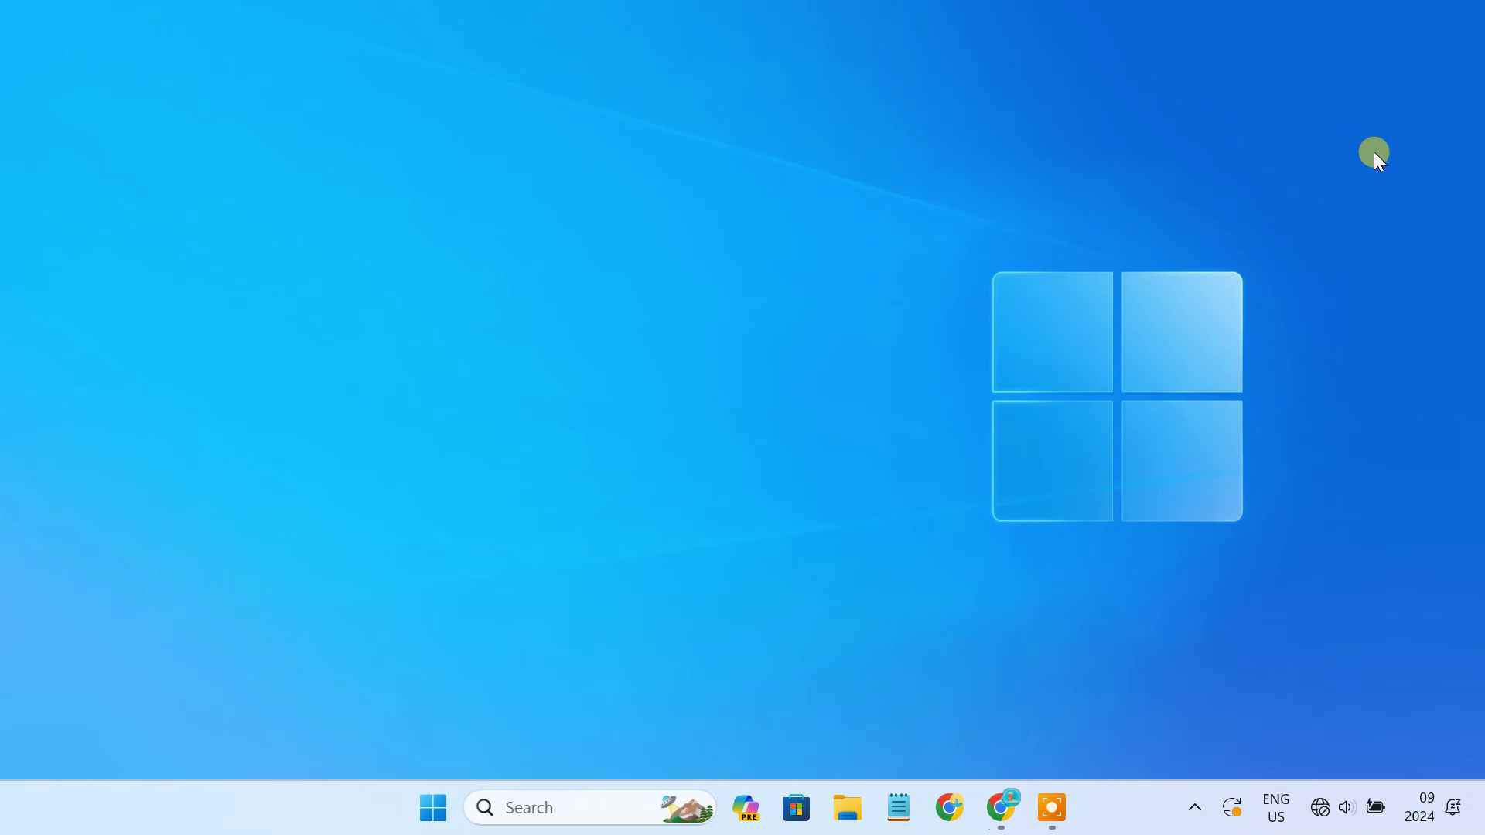
Load the router login page at 192.168.0.1 in the web browser.
click(1003, 818)
click(369, 72)
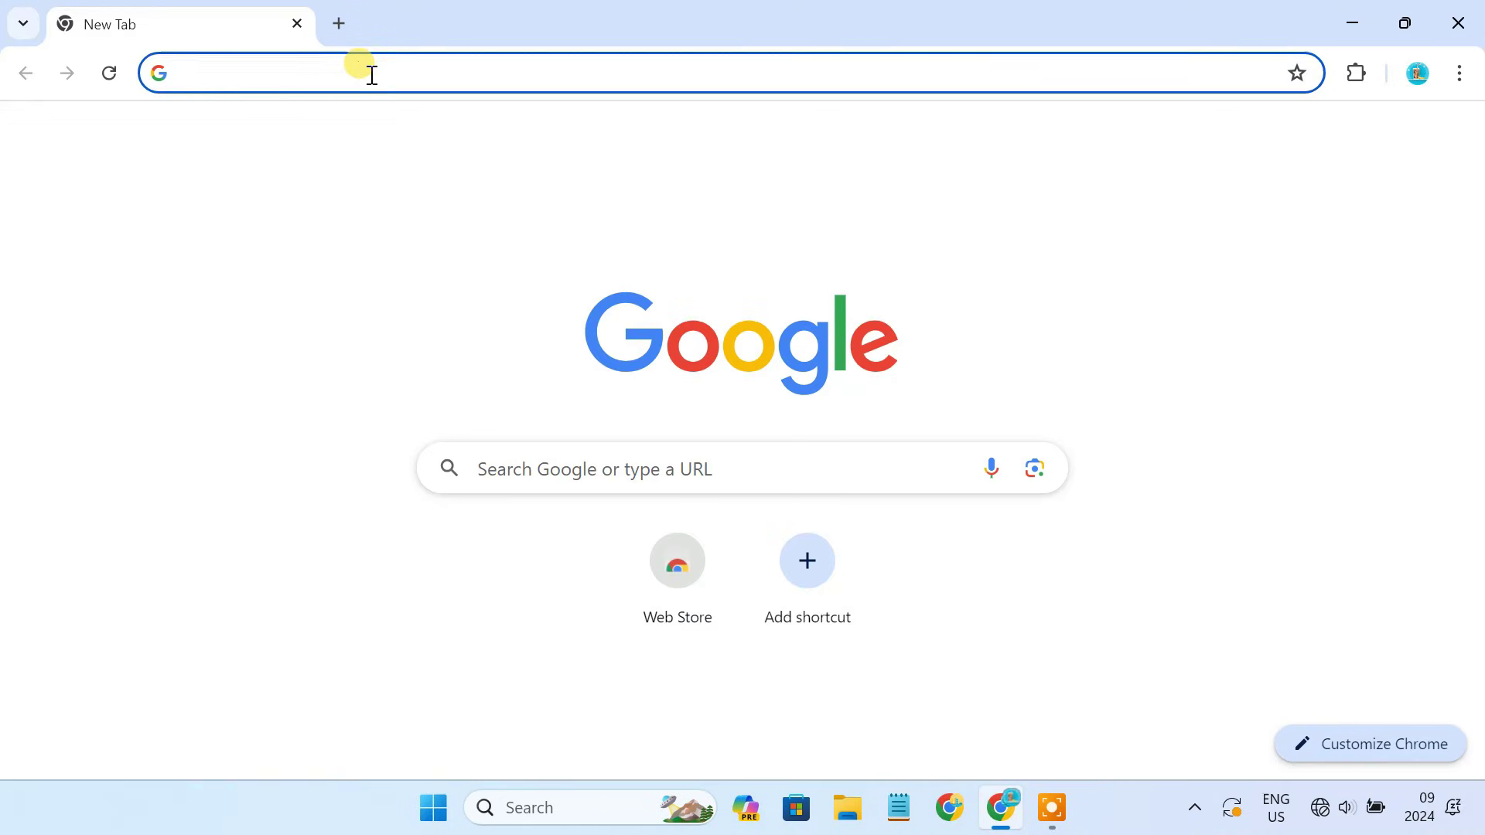
text(192.168.0.1)
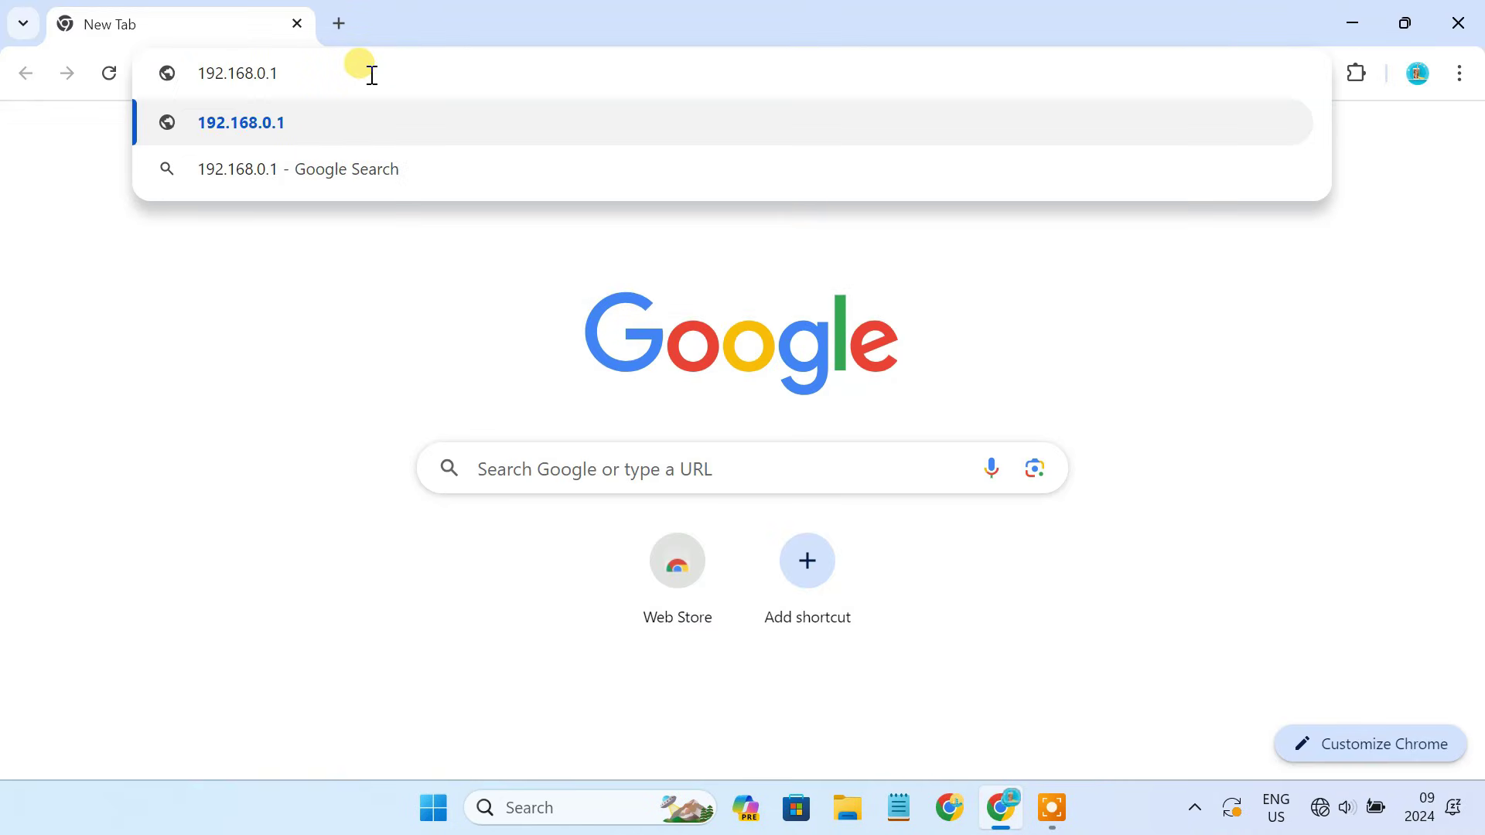
key(Return)
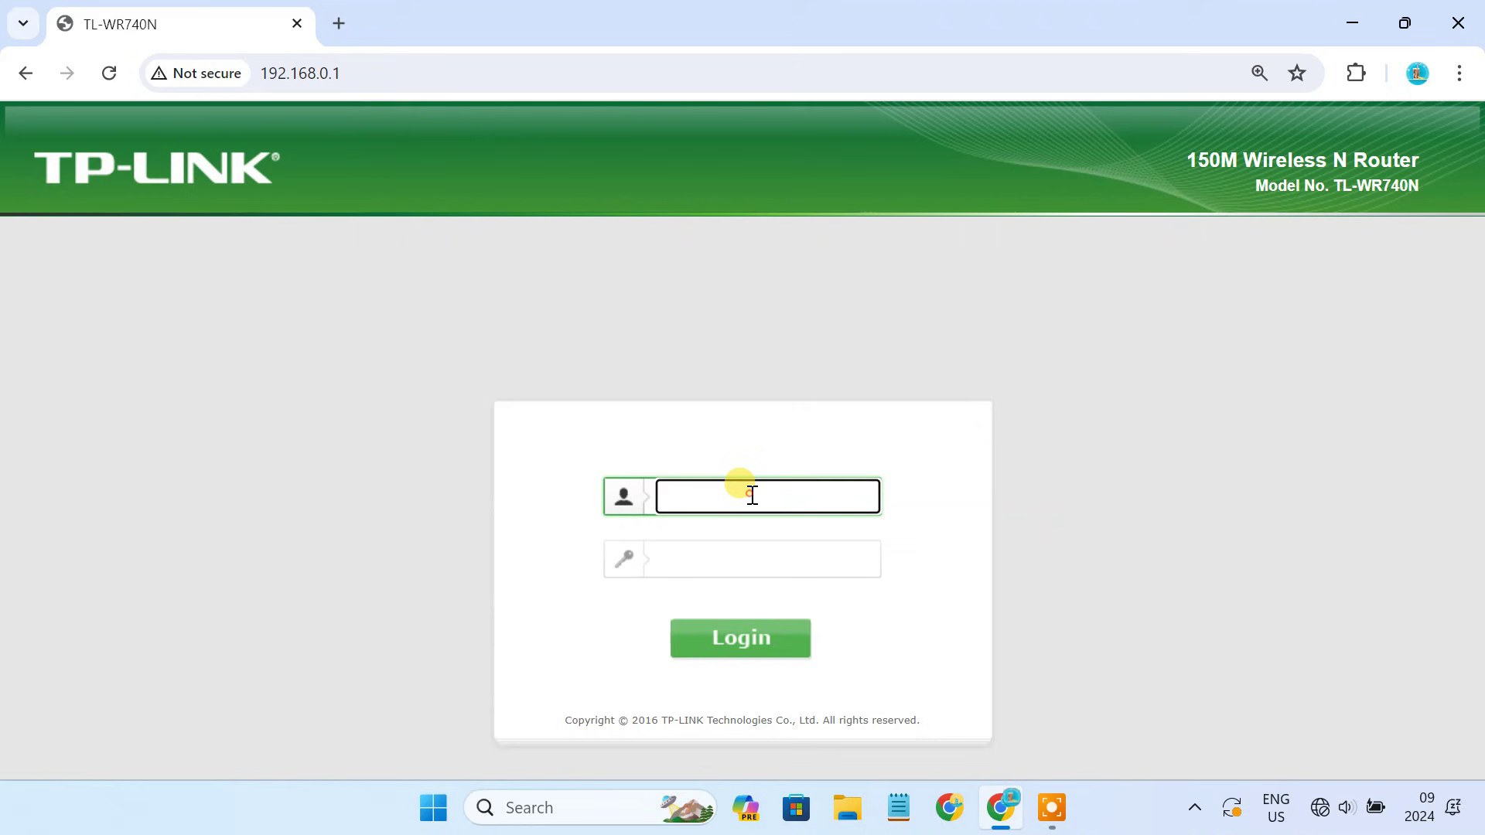
Log in with the admin credentials, skip Quick Setup, and note LAN IP 192.168.0.1 on Status.
text(admin)
click(782, 560)
text(admi)
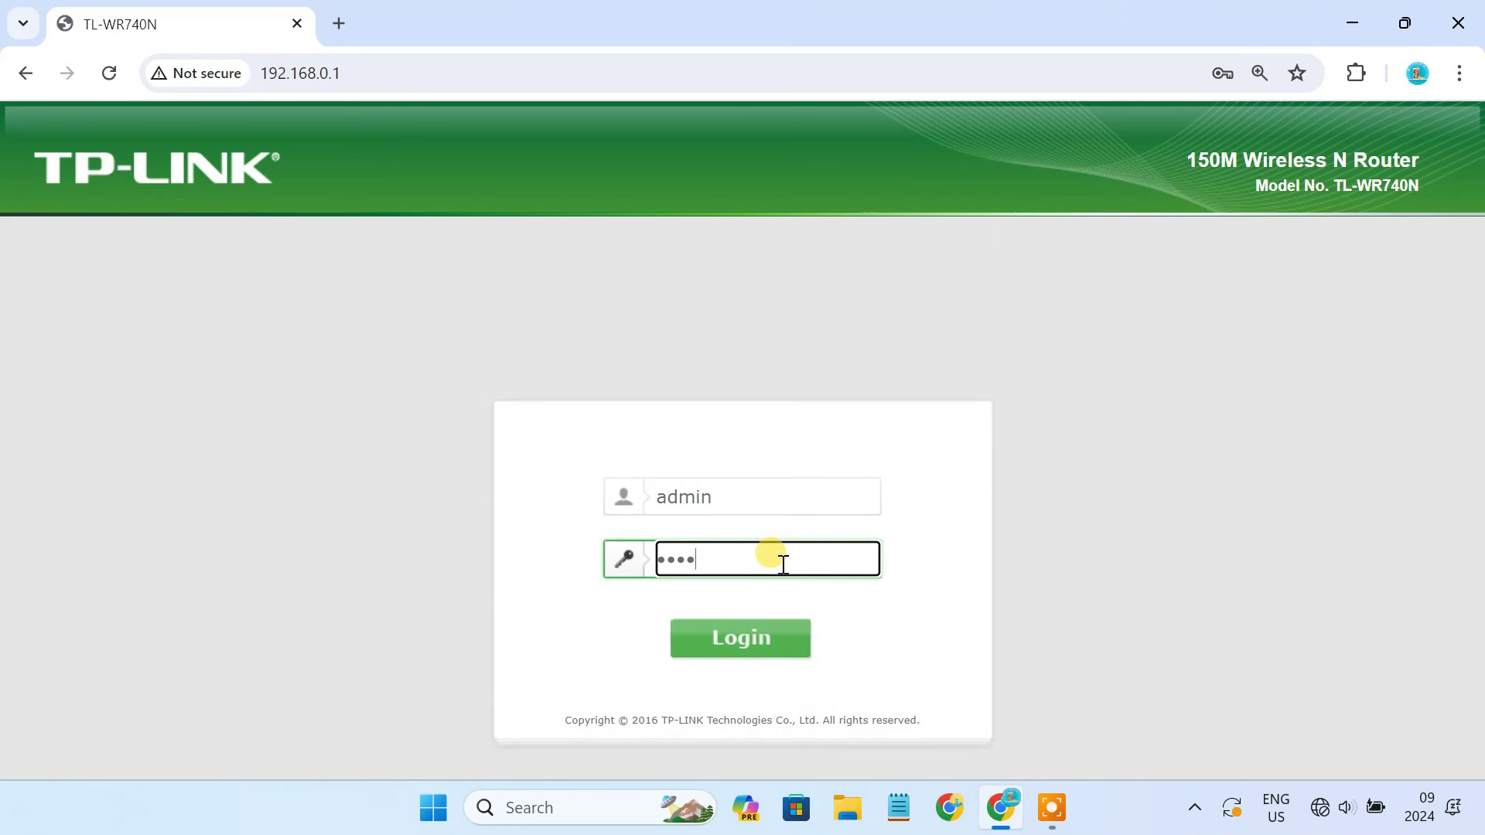
text(n)
click(778, 648)
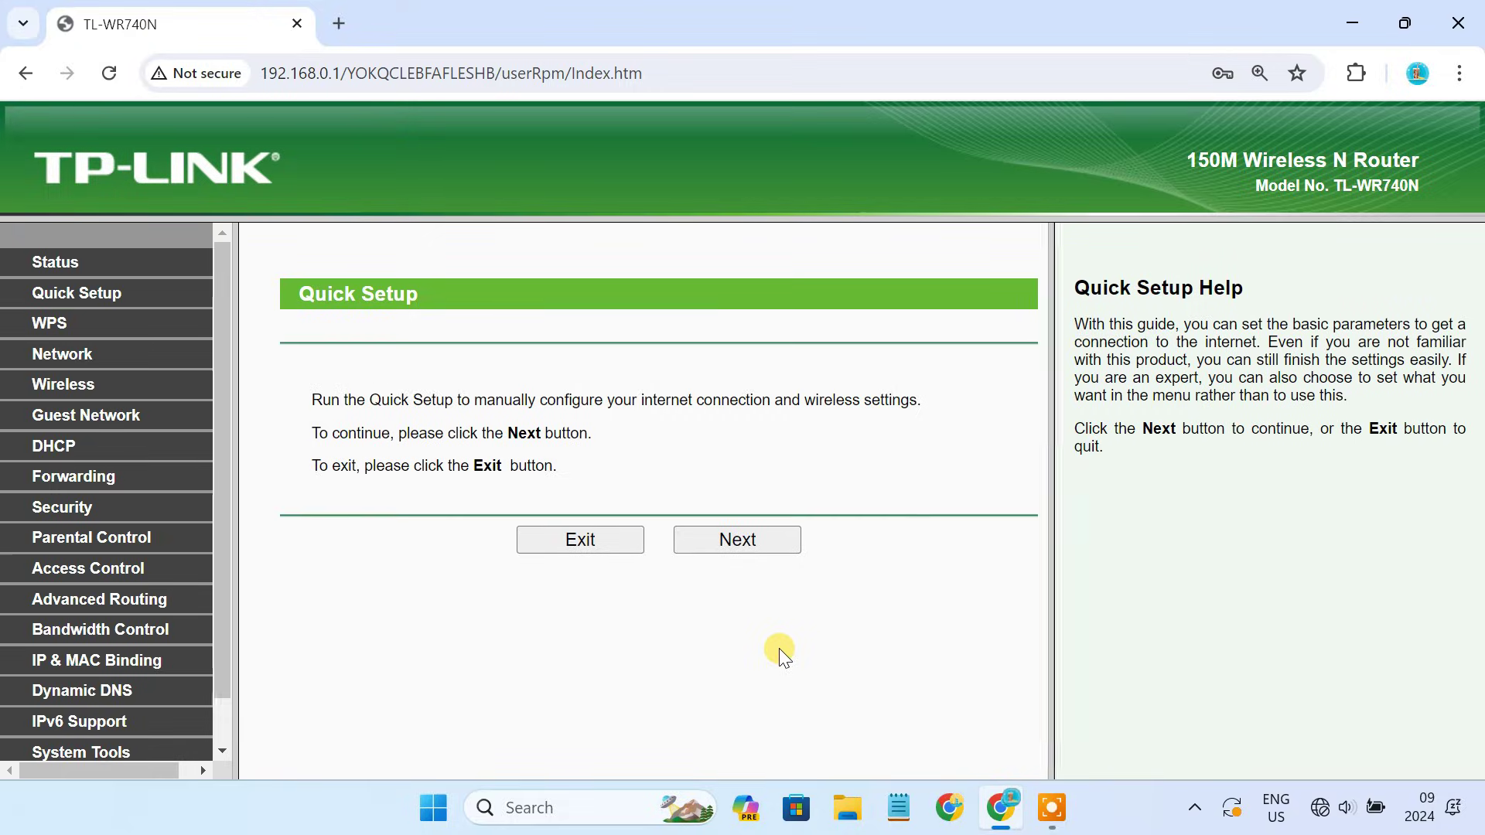
click(615, 545)
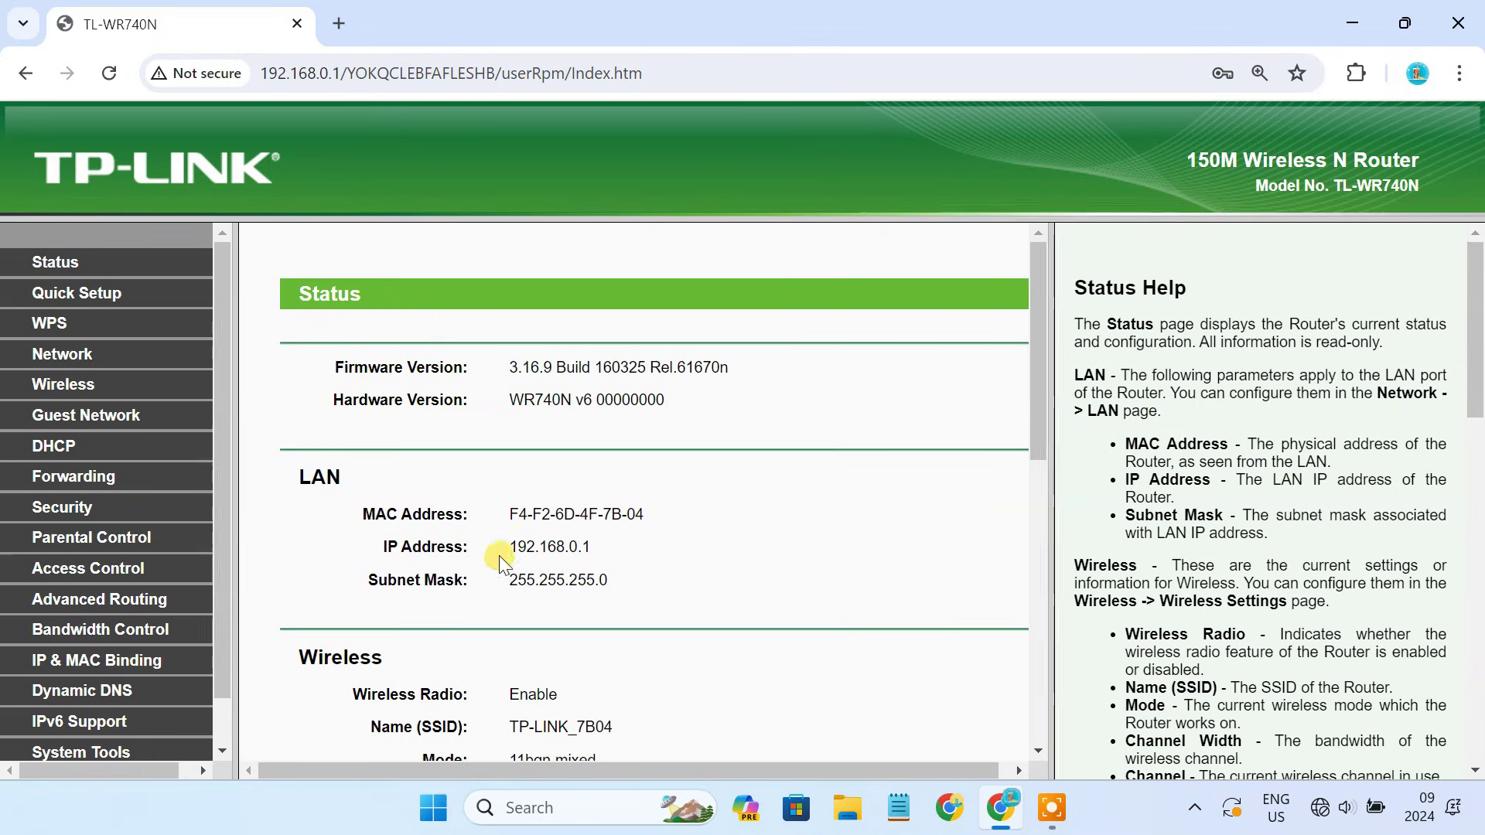
drag(499, 555, 613, 553)
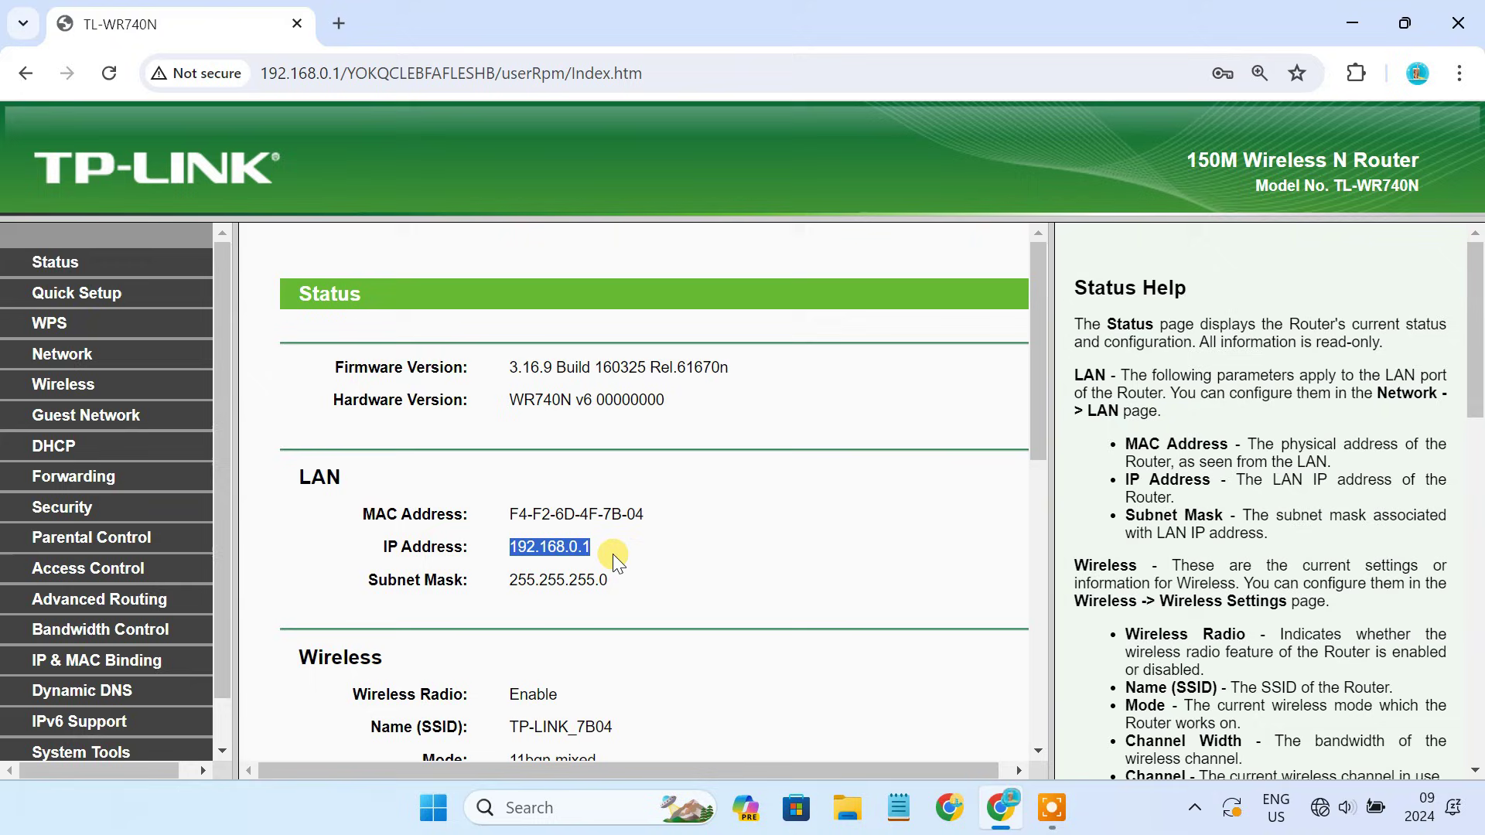
click(612, 554)
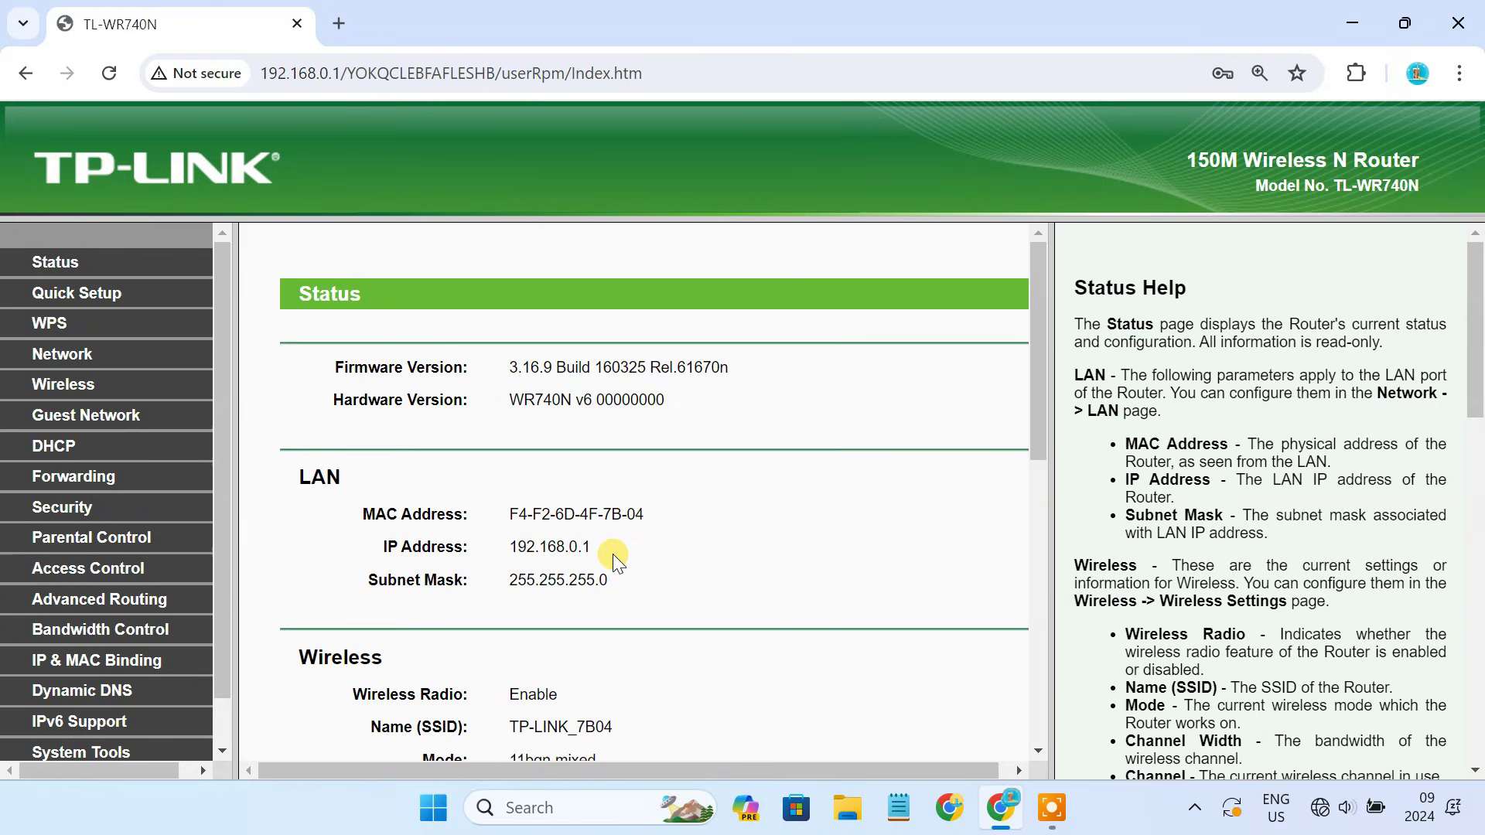
Change the LAN IP from 192.168.0.1 to 192.168.0.2, save it, and accept the reboot.
click(71, 357)
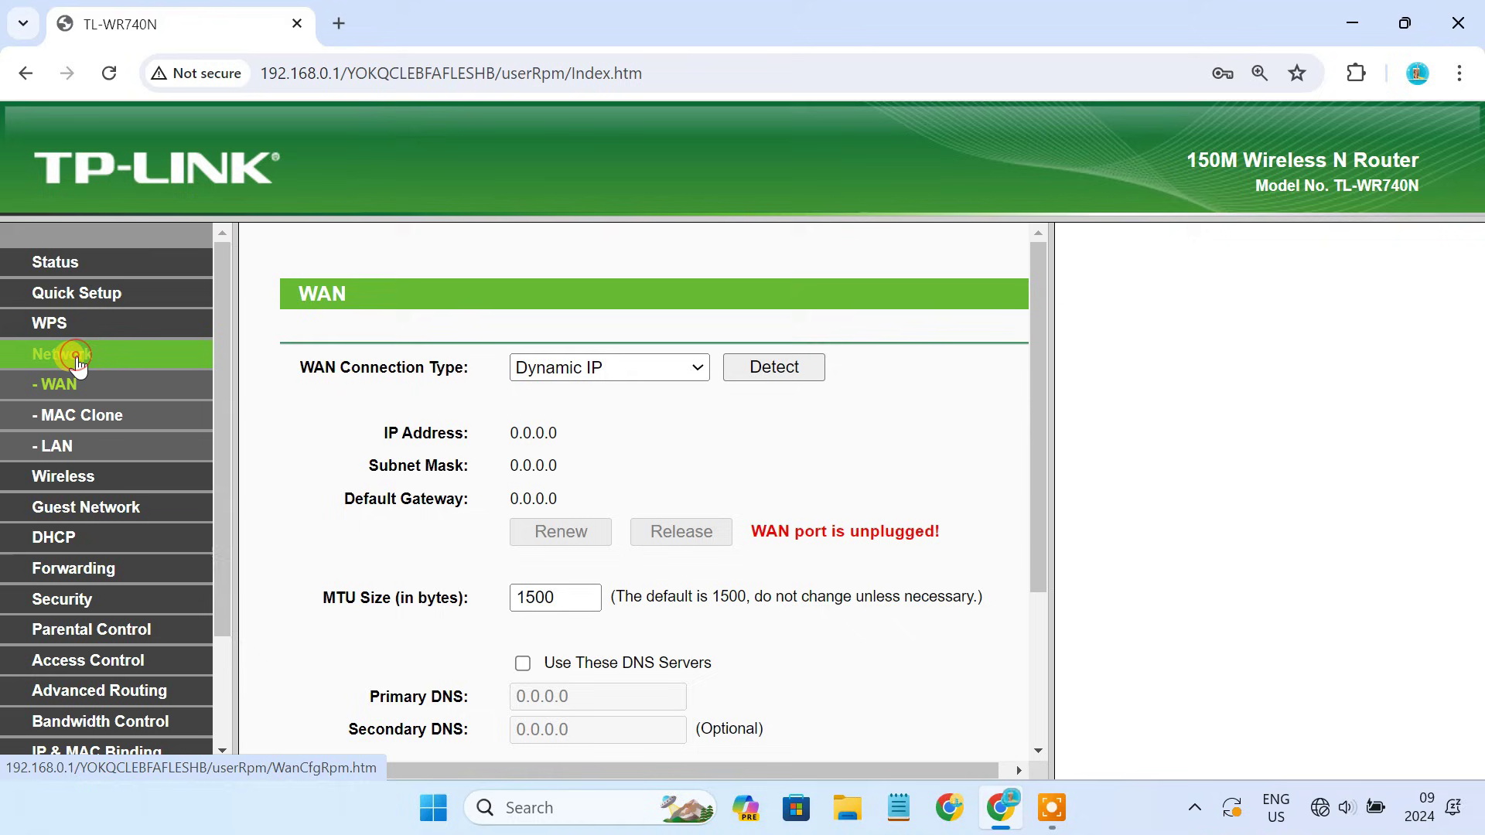
click(68, 450)
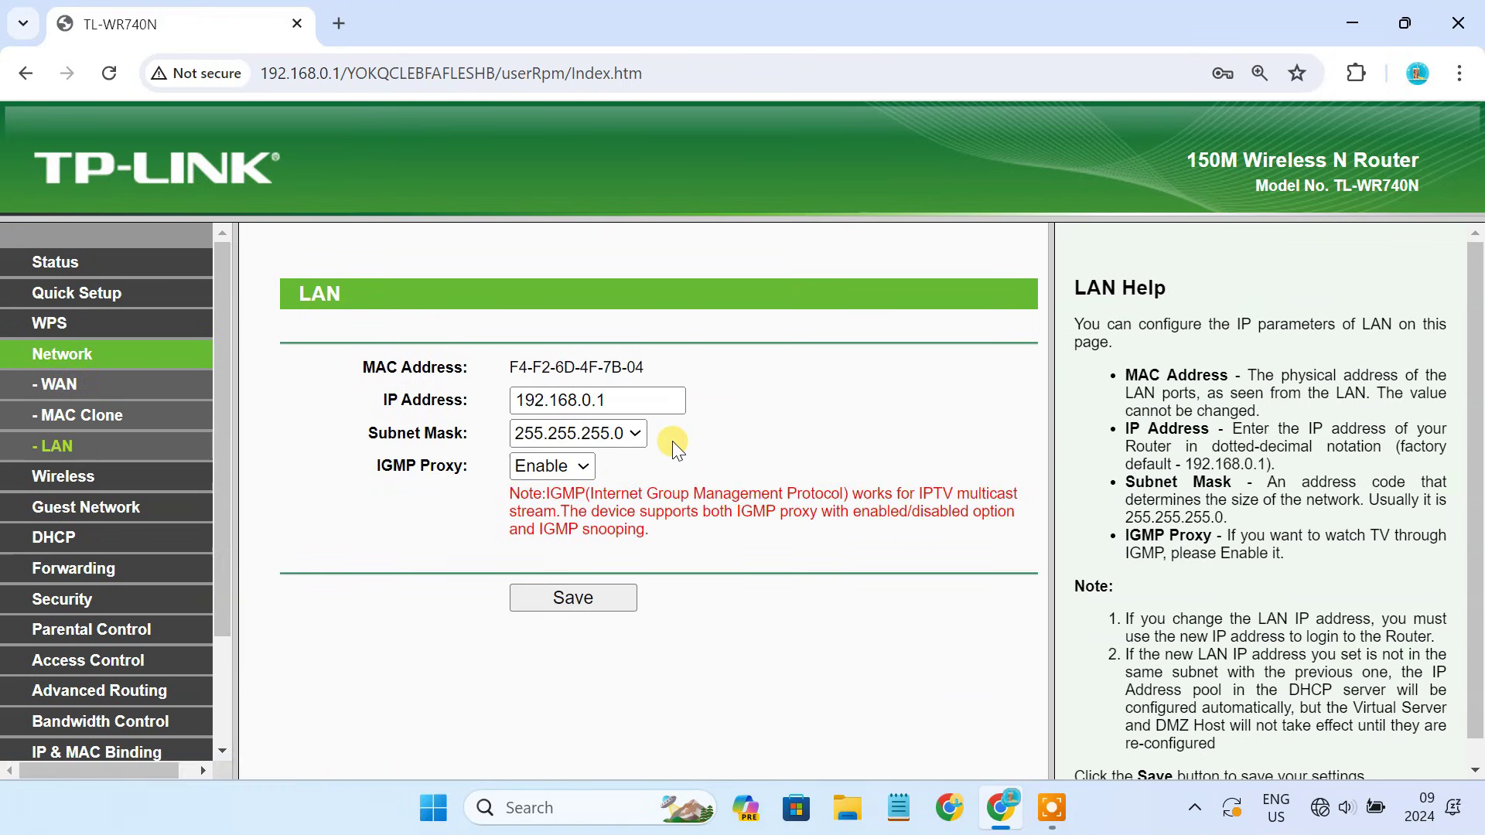
drag(611, 398, 494, 400)
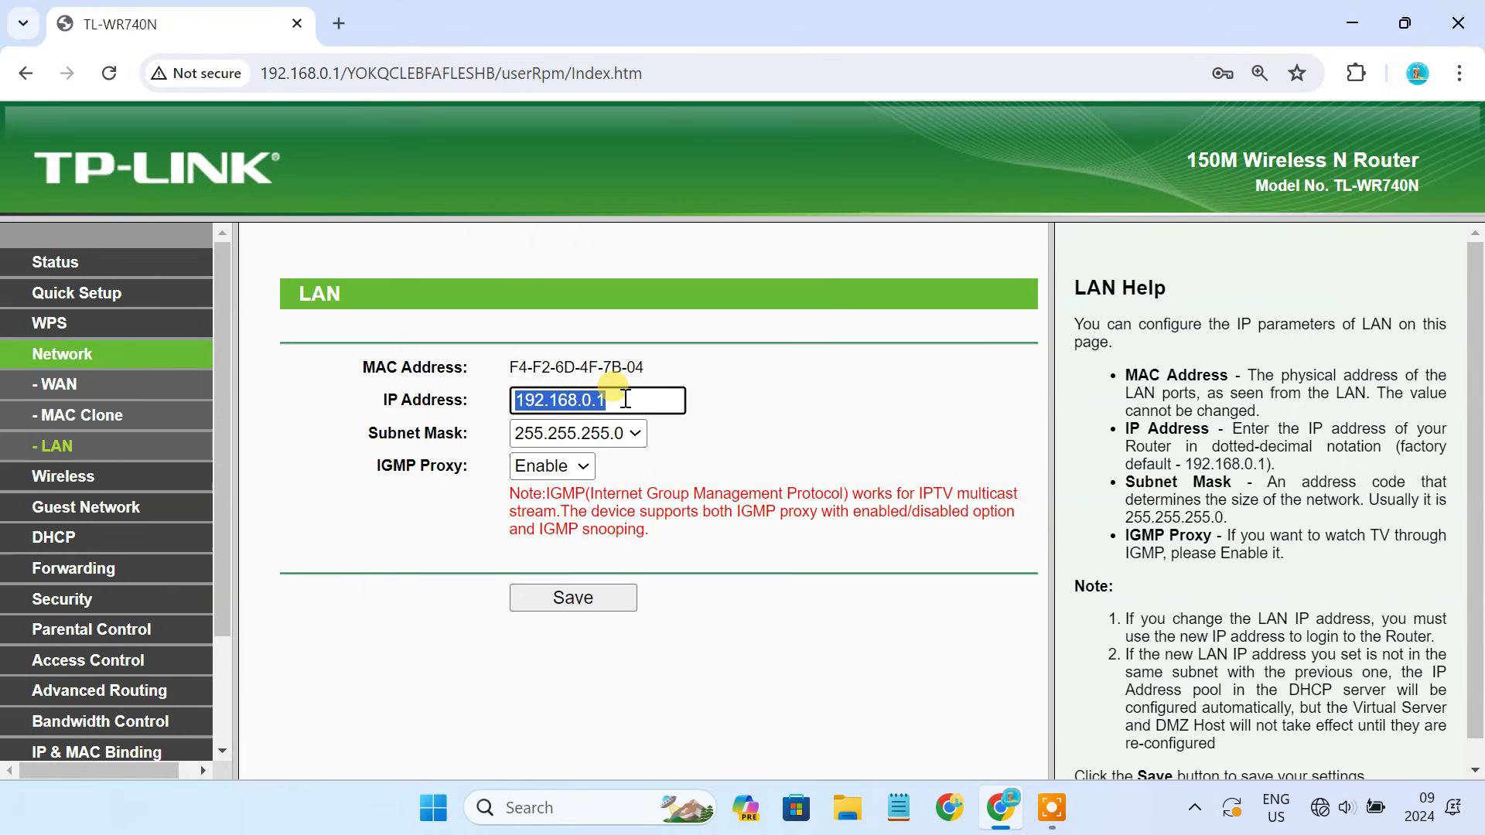
click(624, 399)
key(BackSpace)
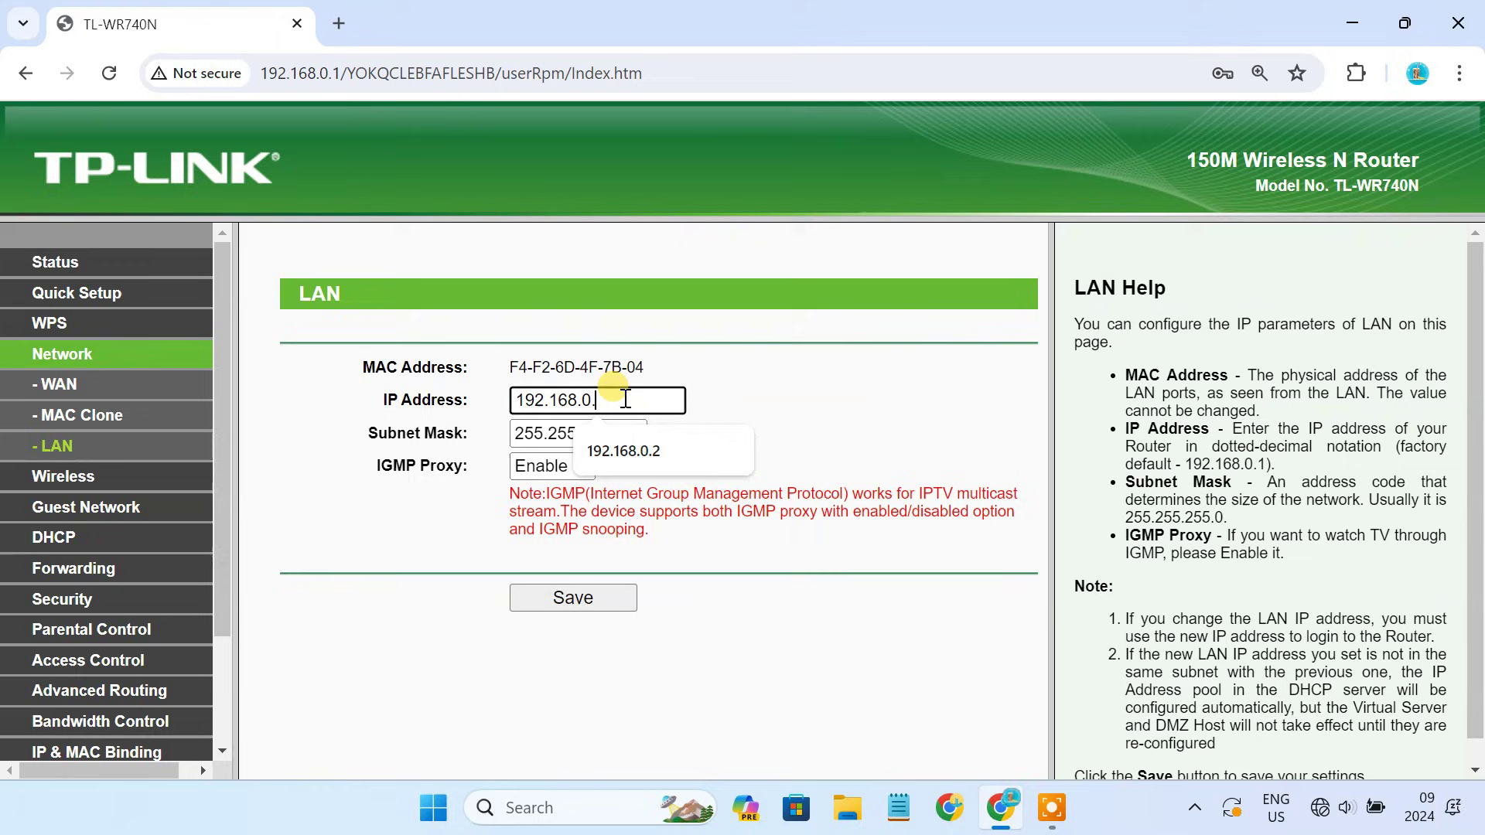
text(2)
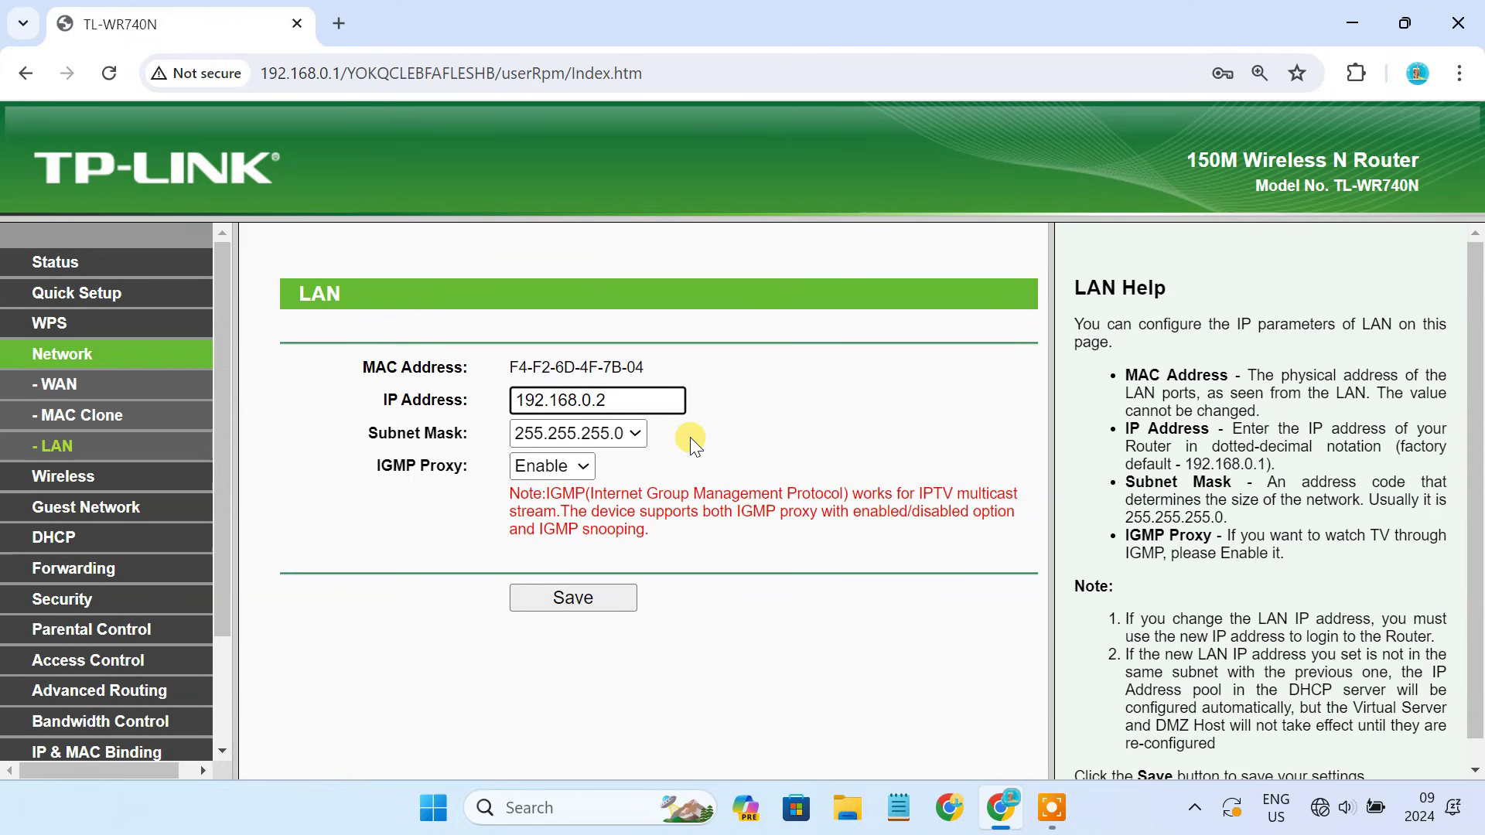
click(587, 600)
click(842, 257)
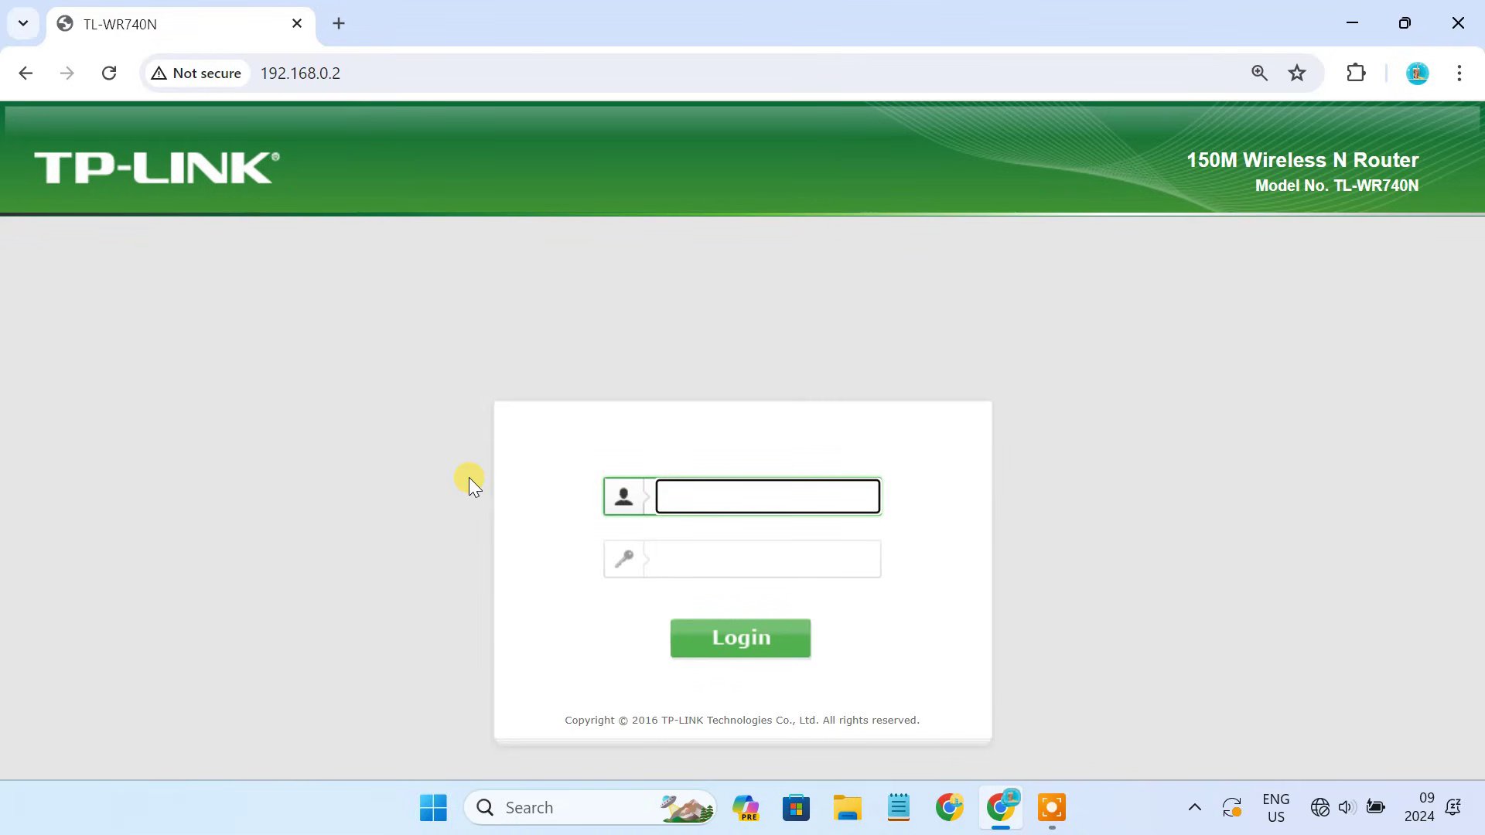
Log in to the router at 192.168.0.2 with the admin credentials.
click(363, 78)
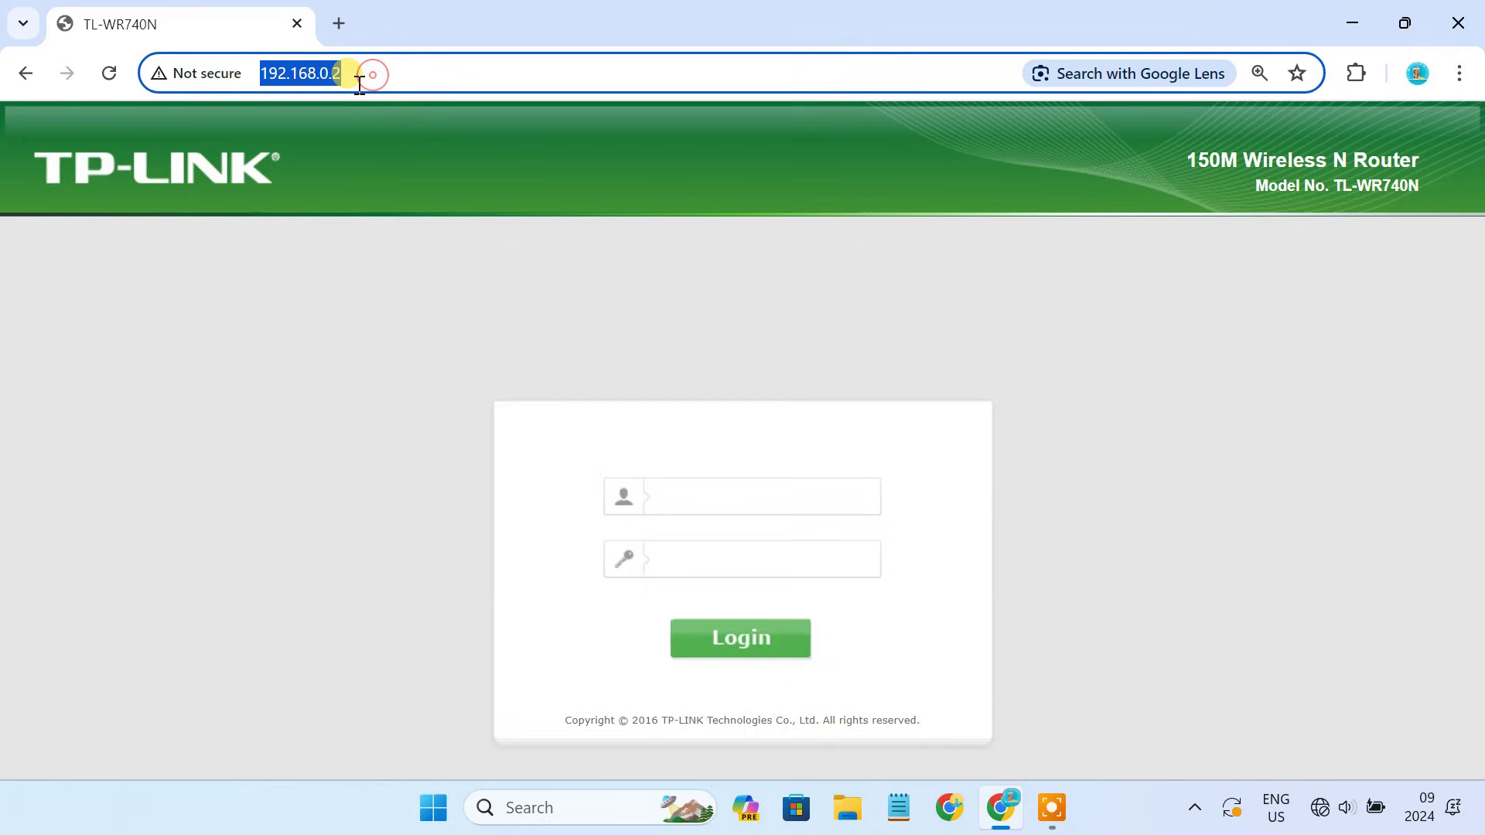
click(723, 499)
text(admin)
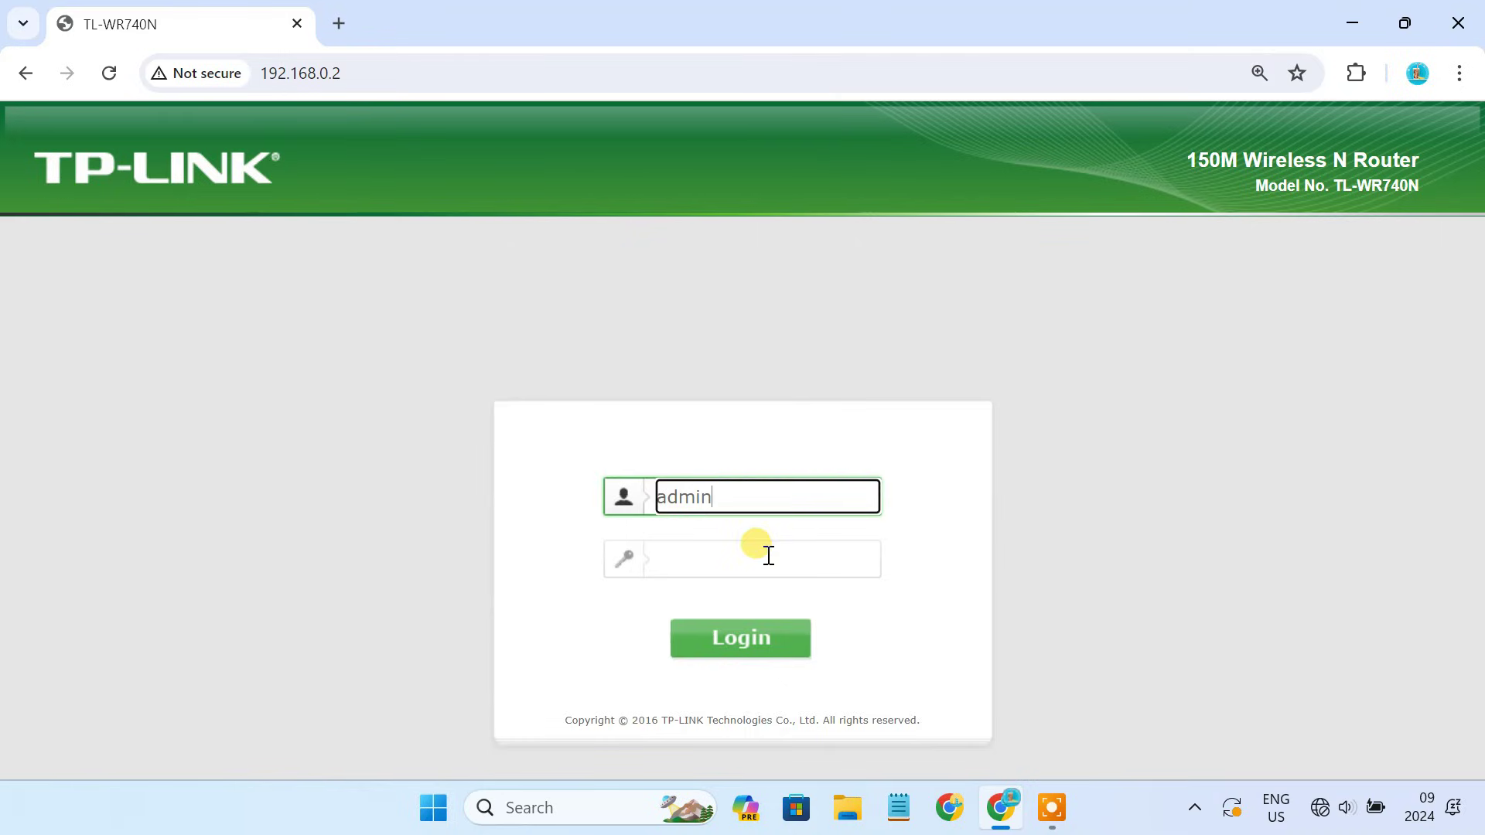
click(764, 558)
text(admin)
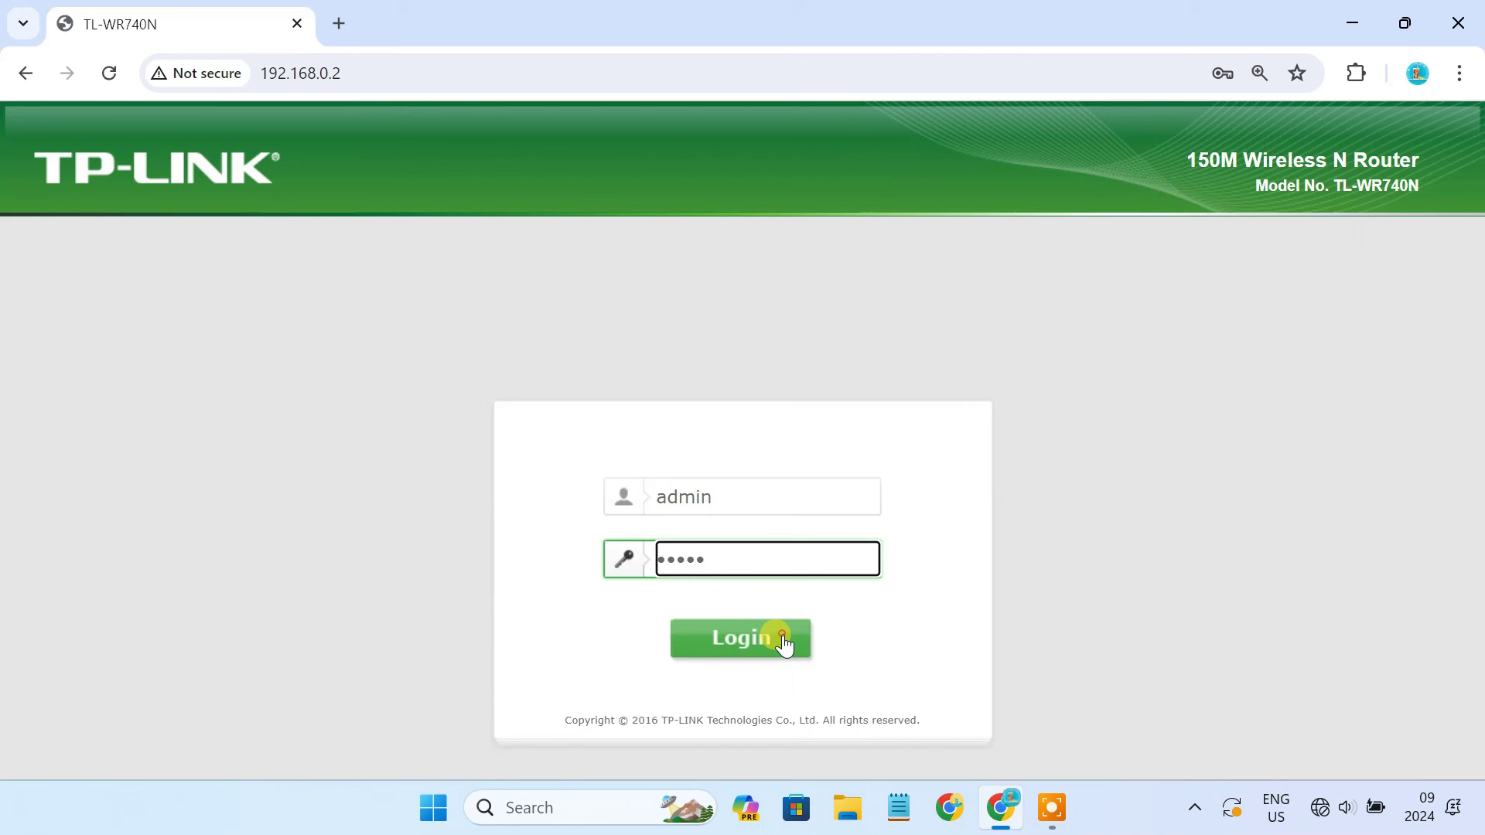
click(782, 636)
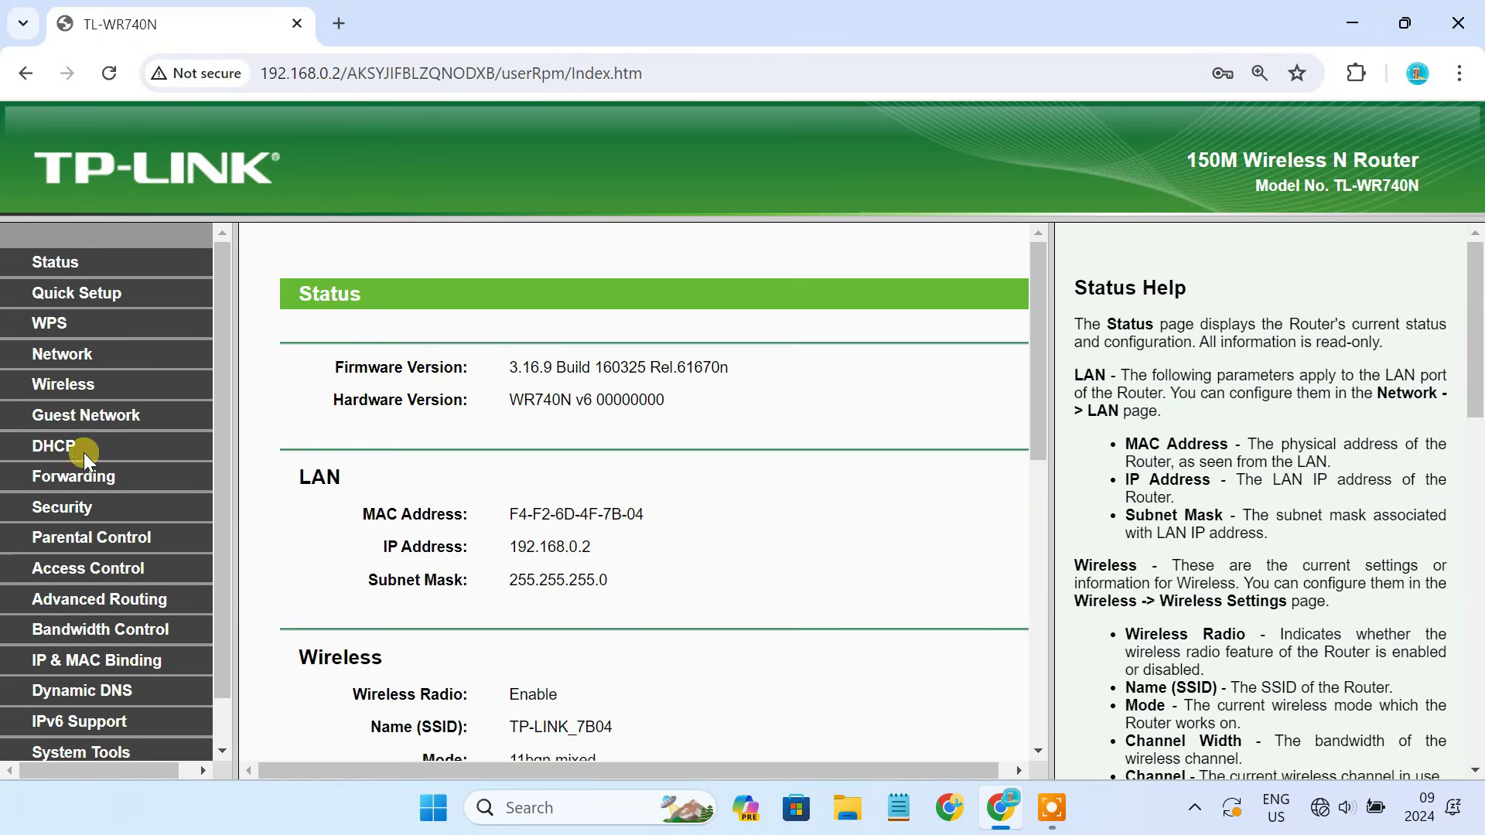
Disable the DHCP server, save, and reboot the router from the reboot page.
click(74, 448)
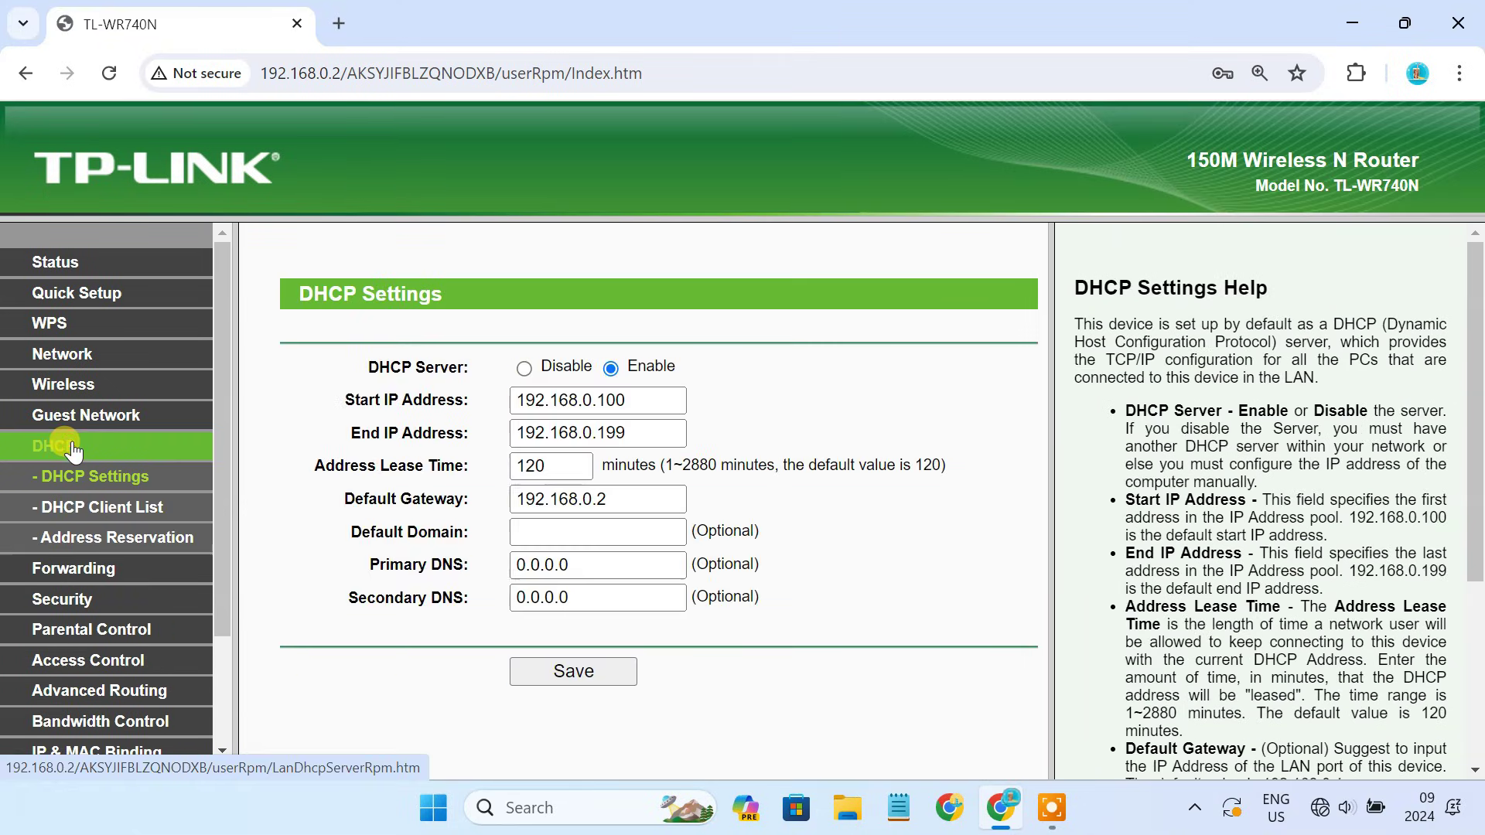
click(524, 369)
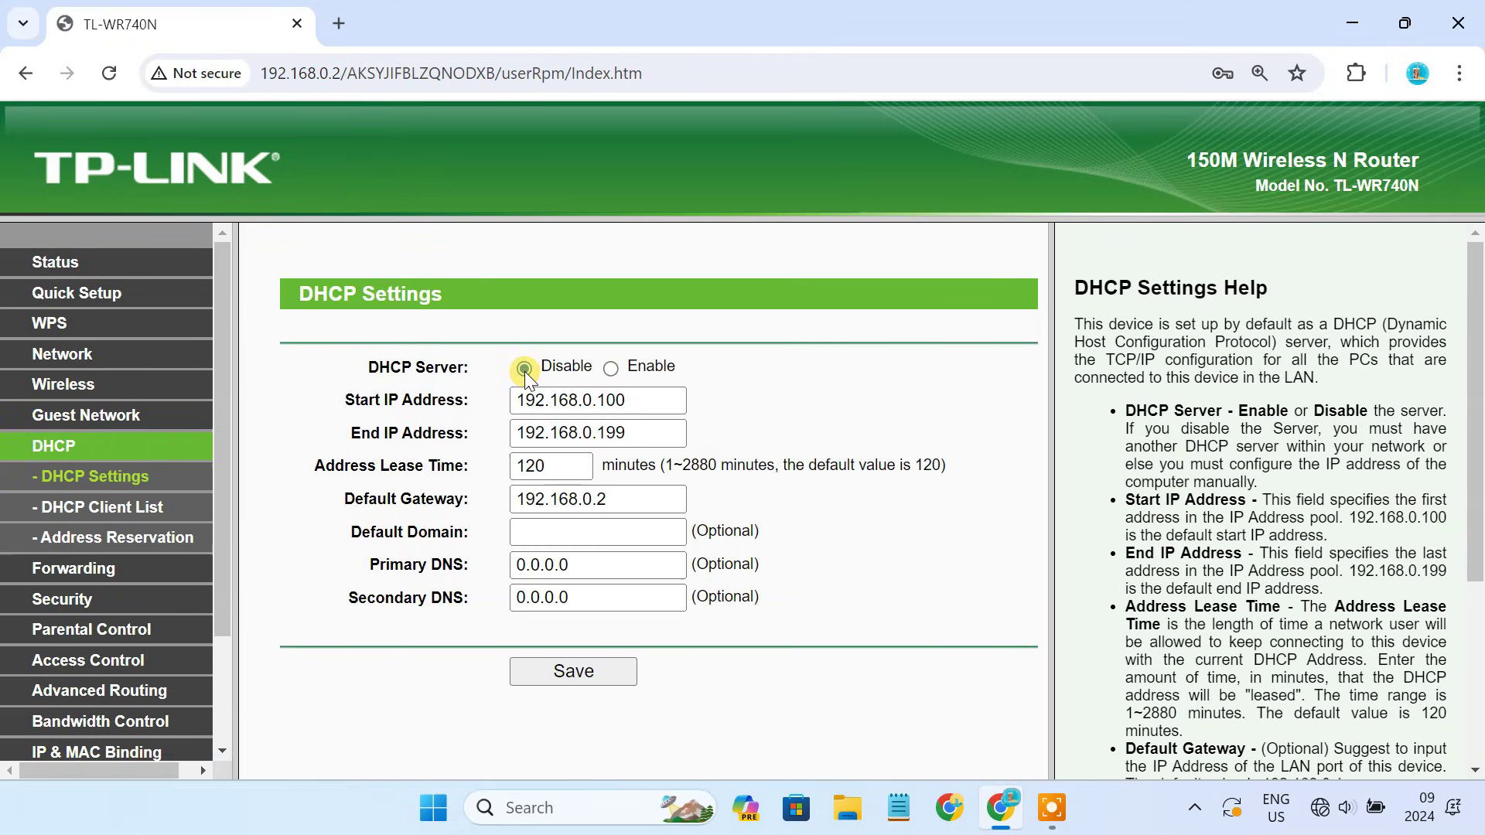
click(603, 672)
click(825, 244)
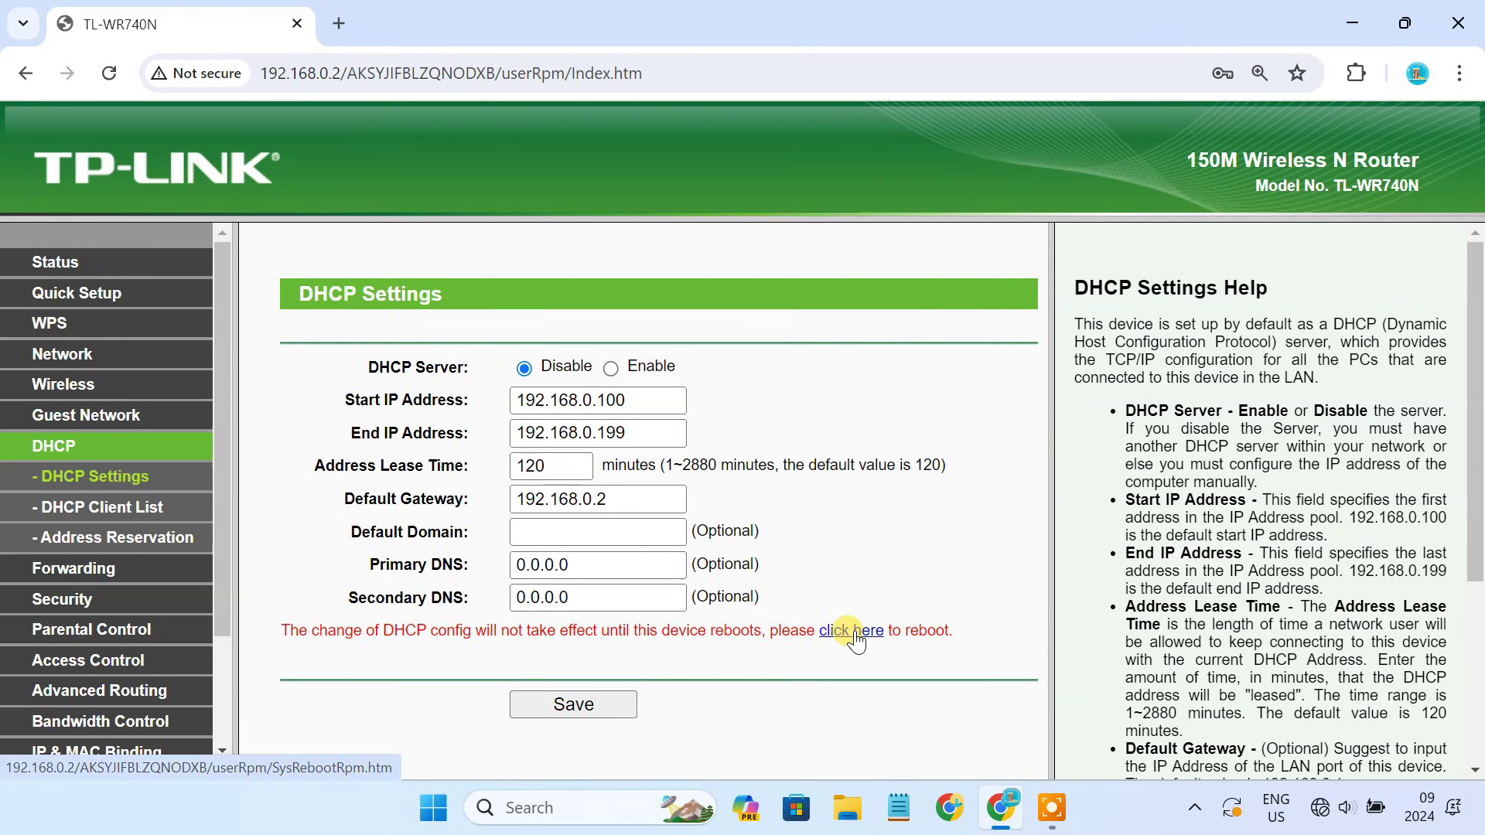
click(854, 631)
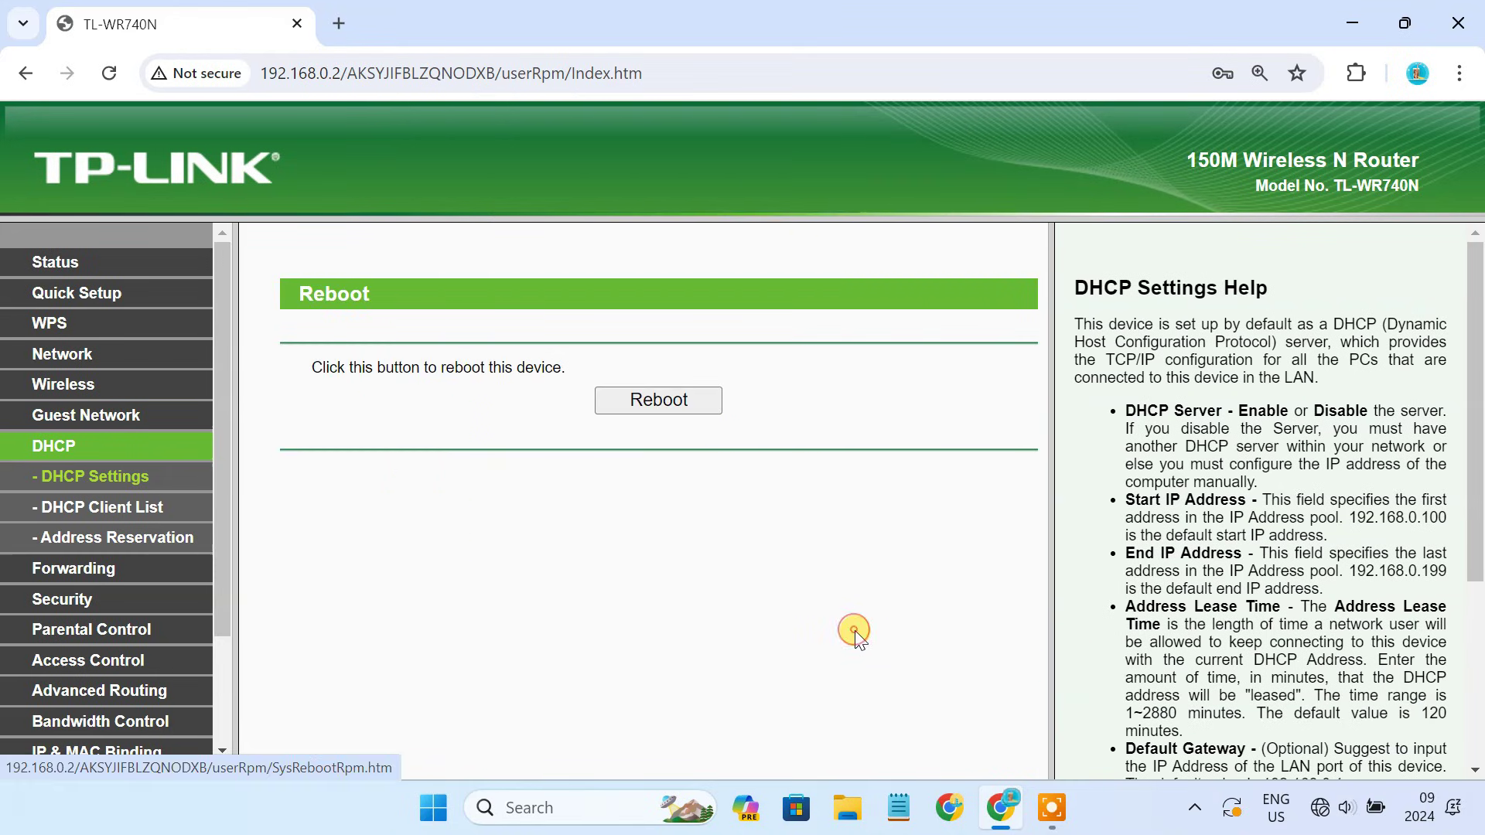
click(681, 409)
click(842, 219)
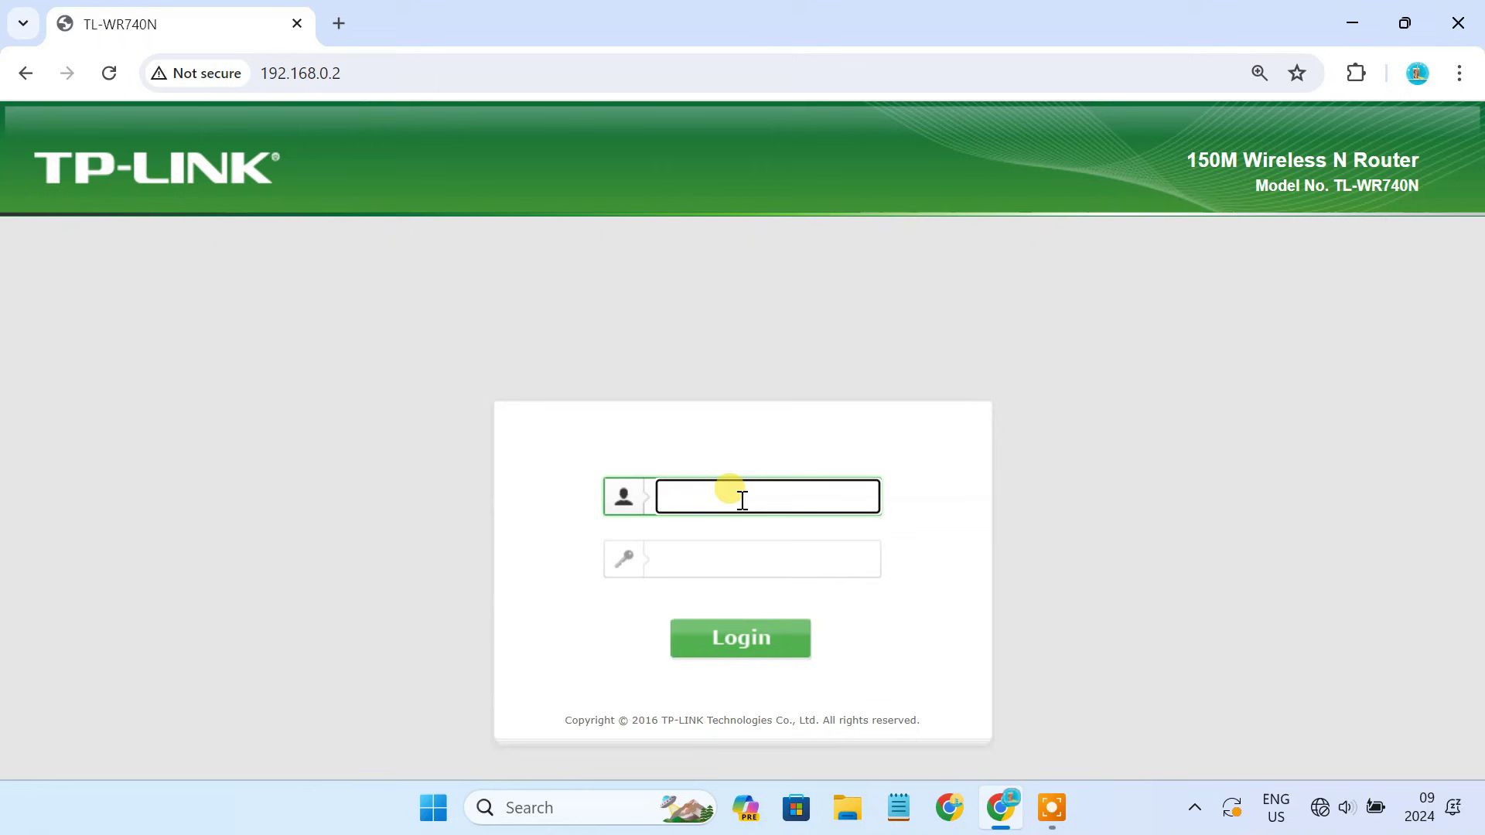
Log back in with the admin credentials and tick Enable WDS Bridging in Wireless Settings.
text(admin)
click(754, 550)
text(ad)
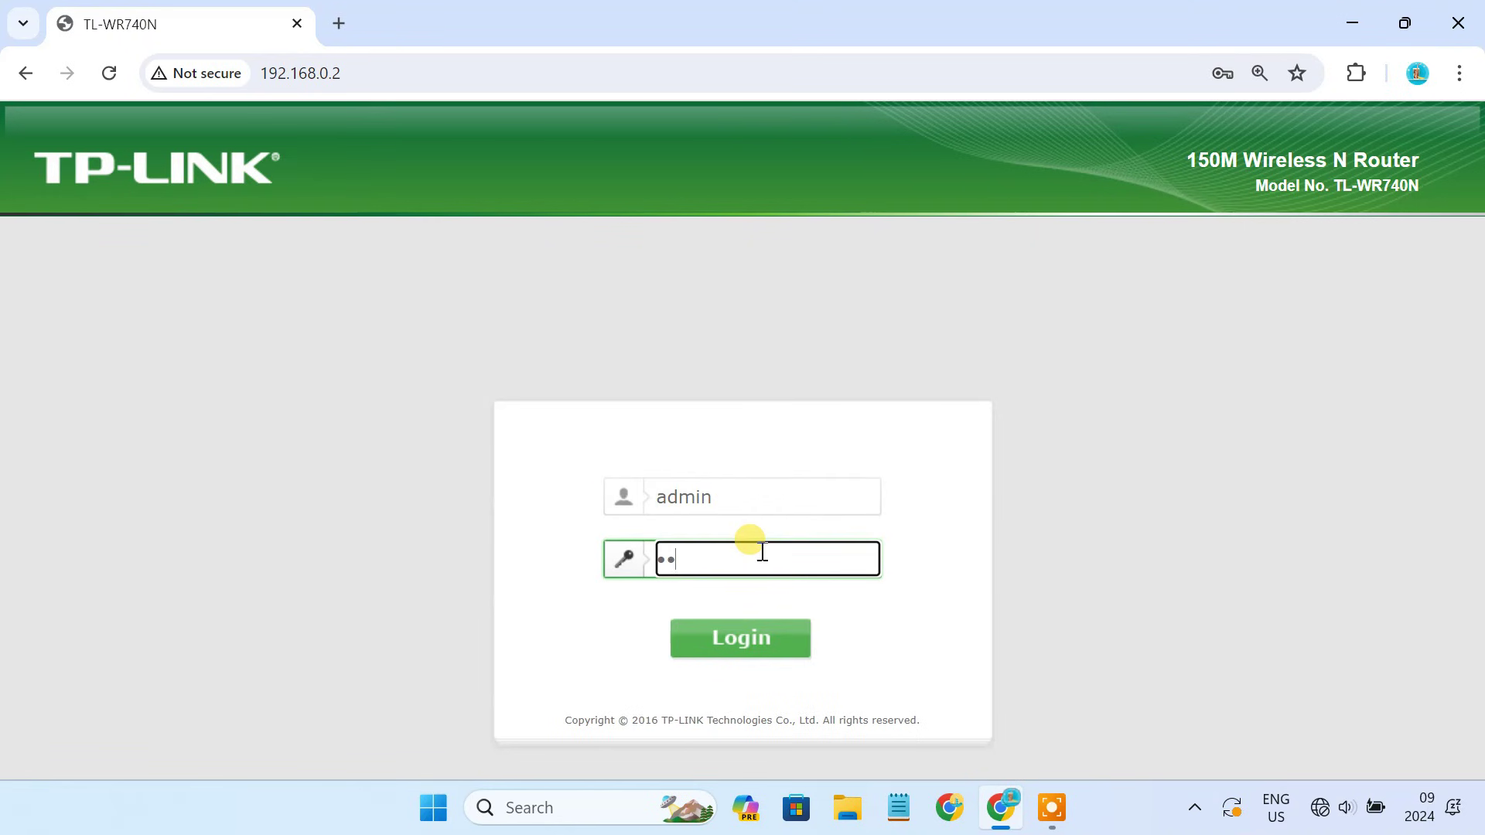
click(772, 645)
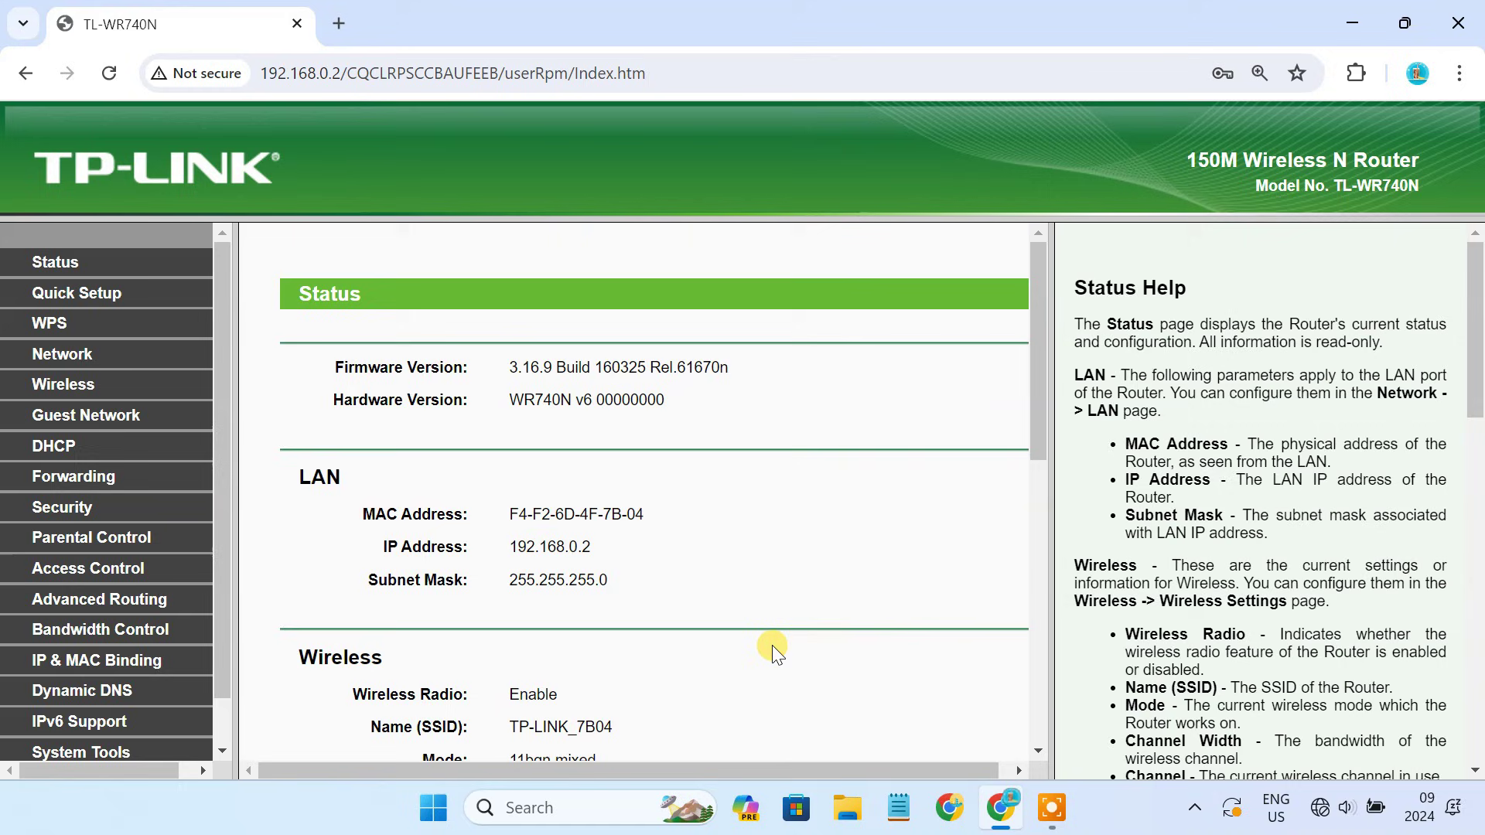
click(63, 384)
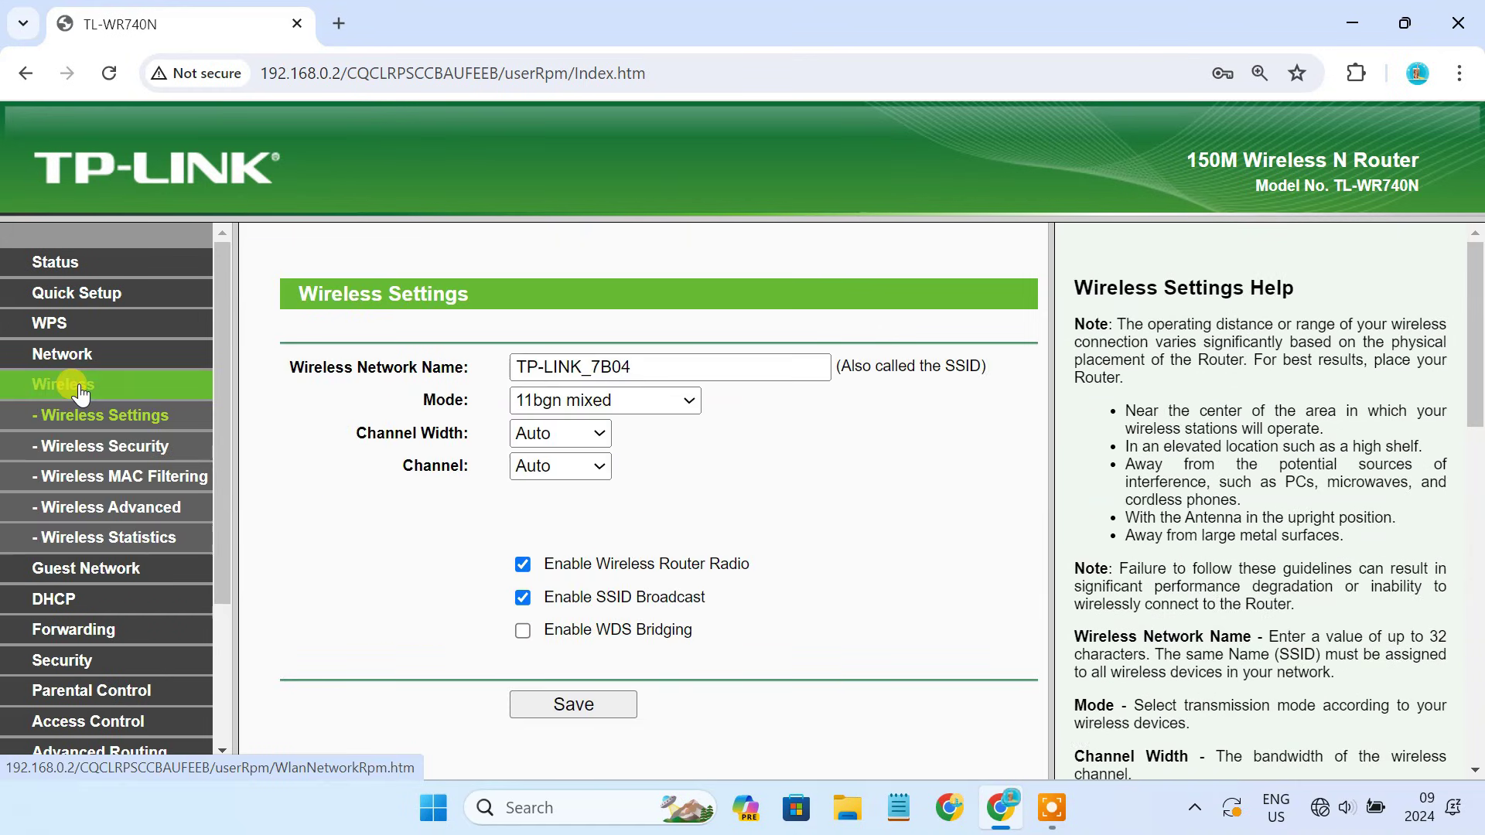
click(524, 631)
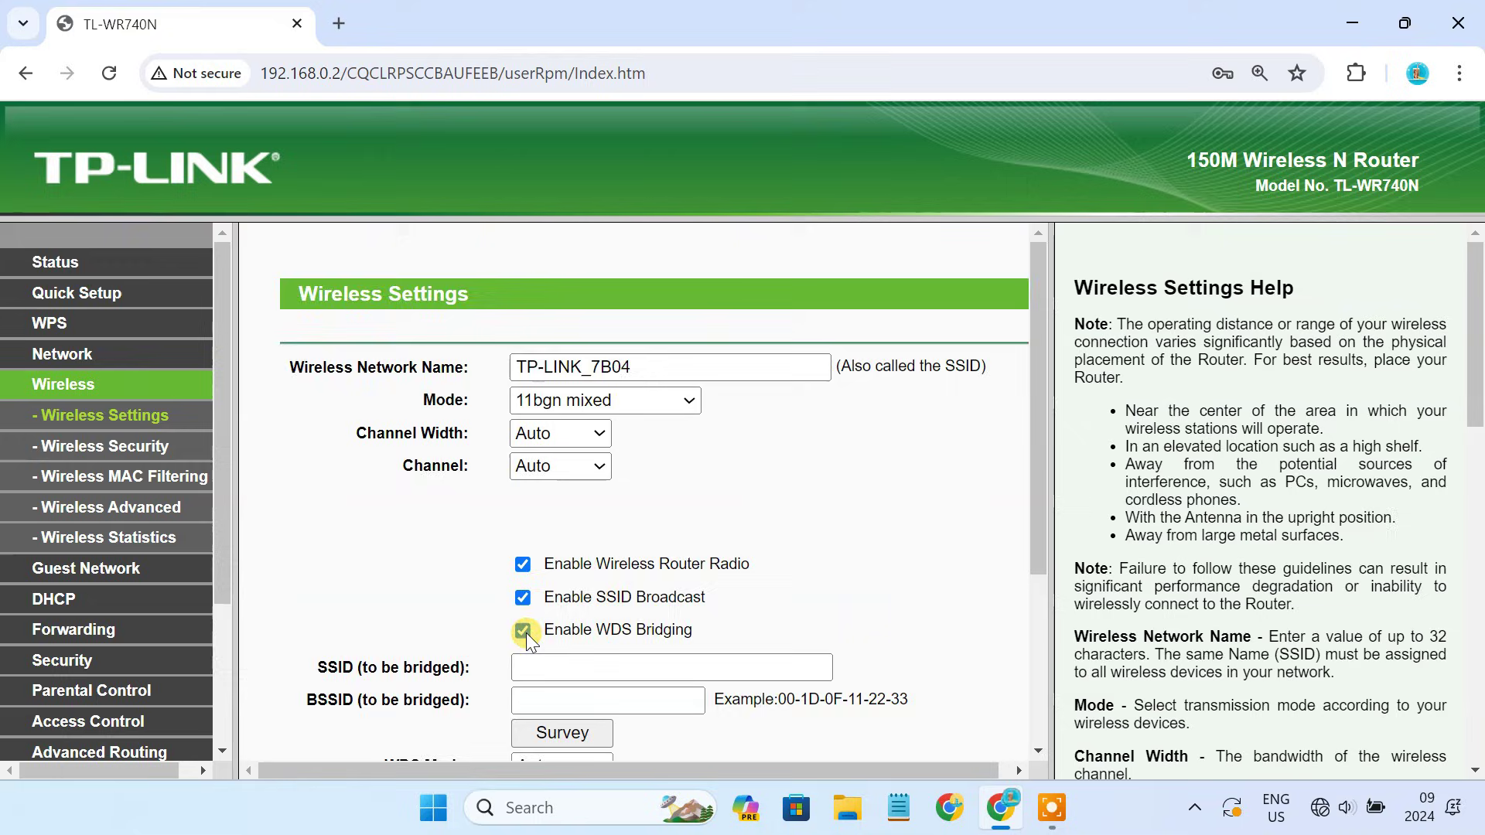
Run a site survey and locate Main_Router on channel 2 among three networks.
scroll(526, 632, down, 3)
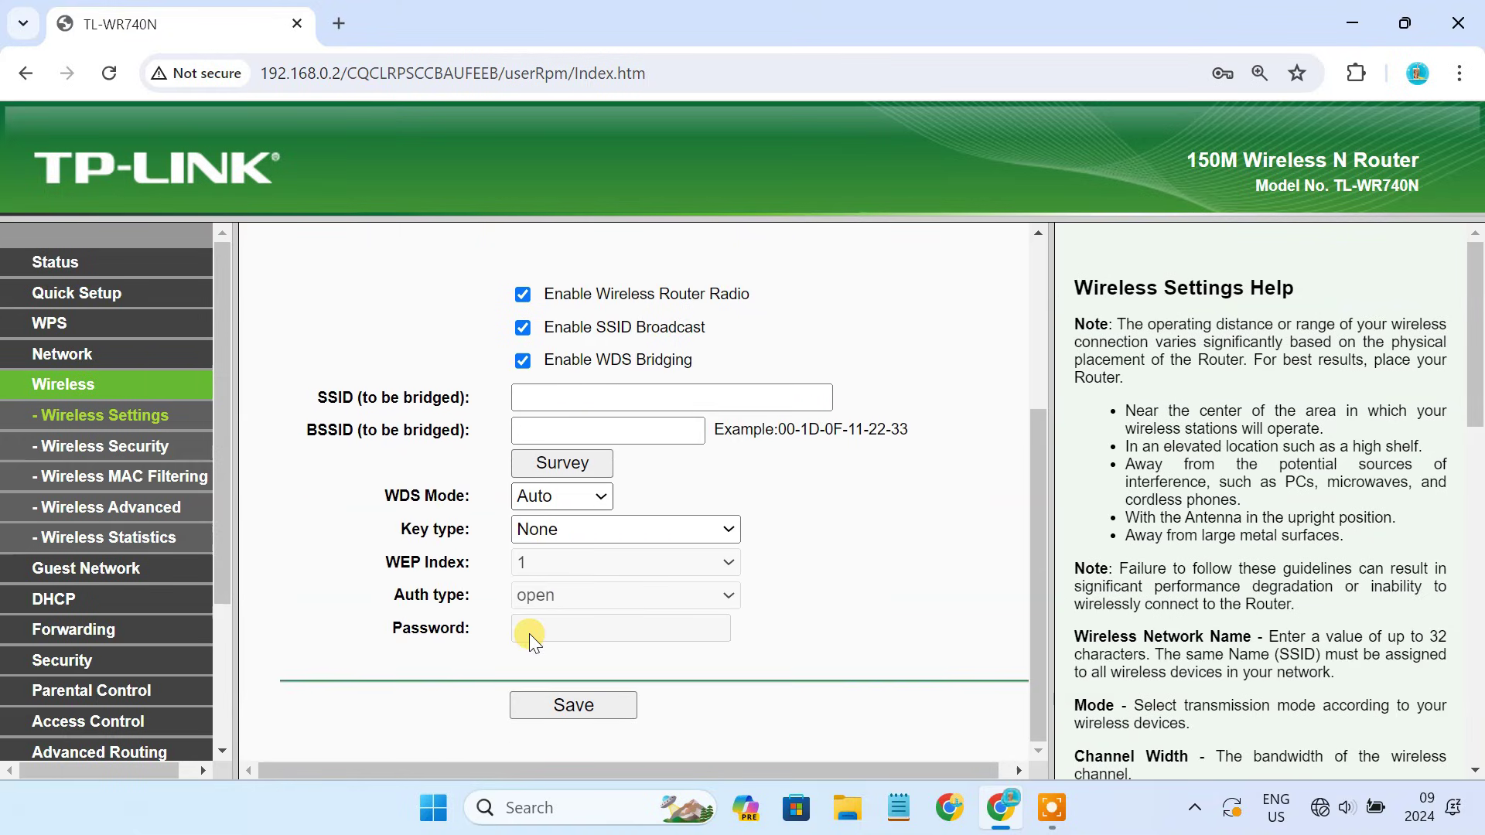
click(560, 466)
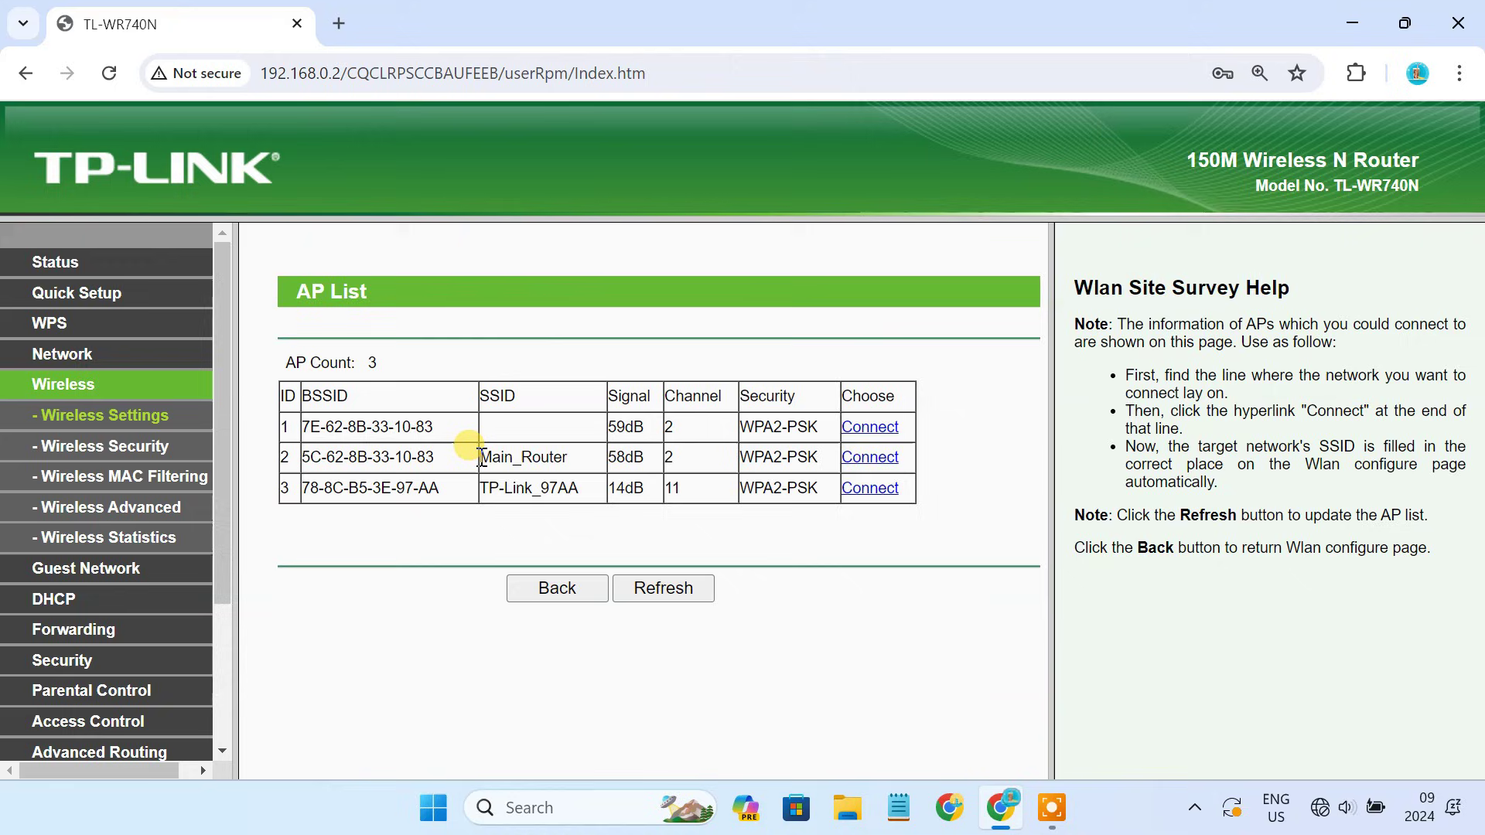
drag(476, 456, 573, 457)
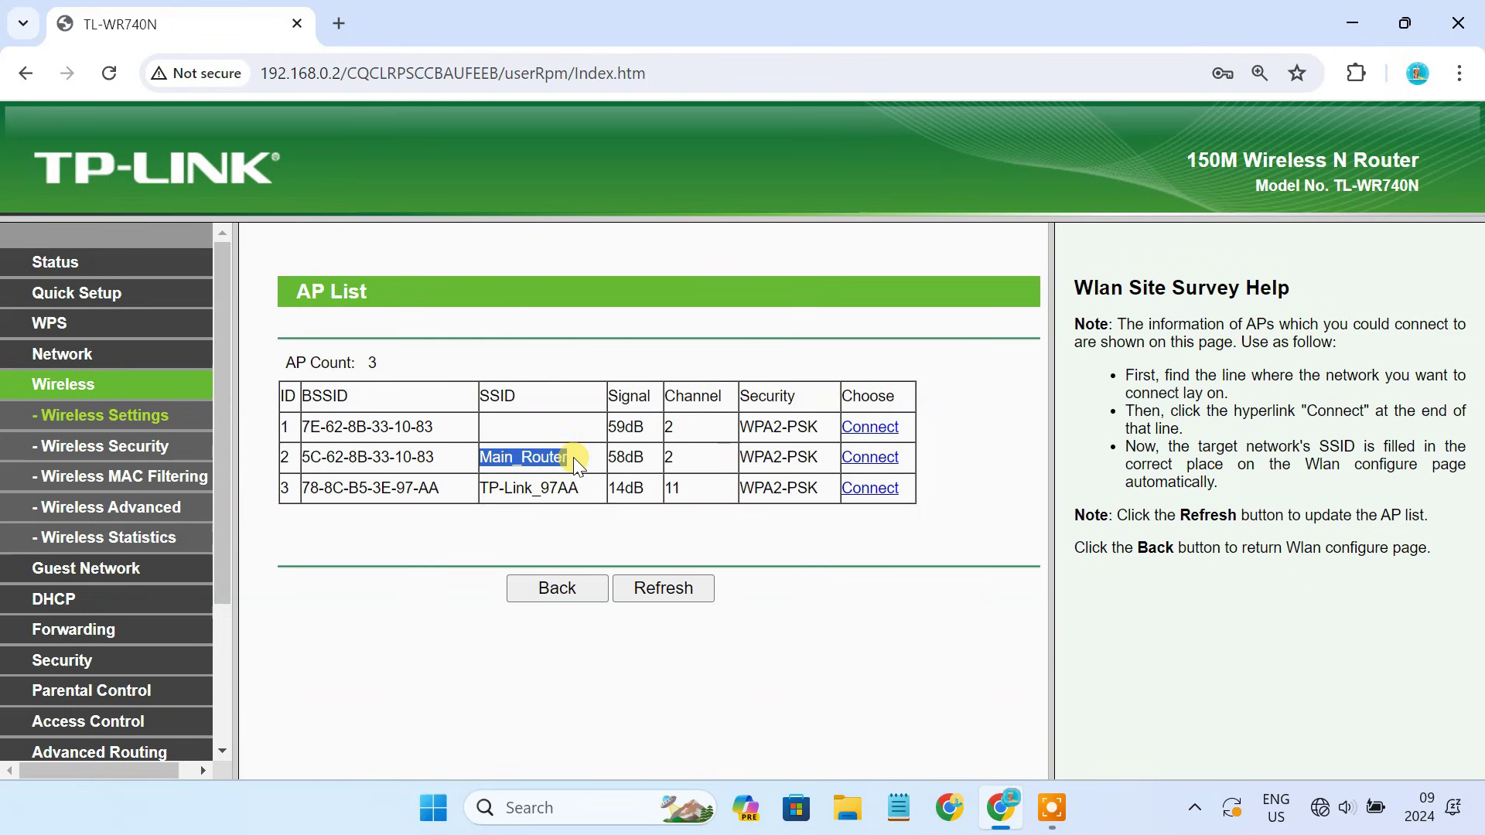
double_click(679, 462)
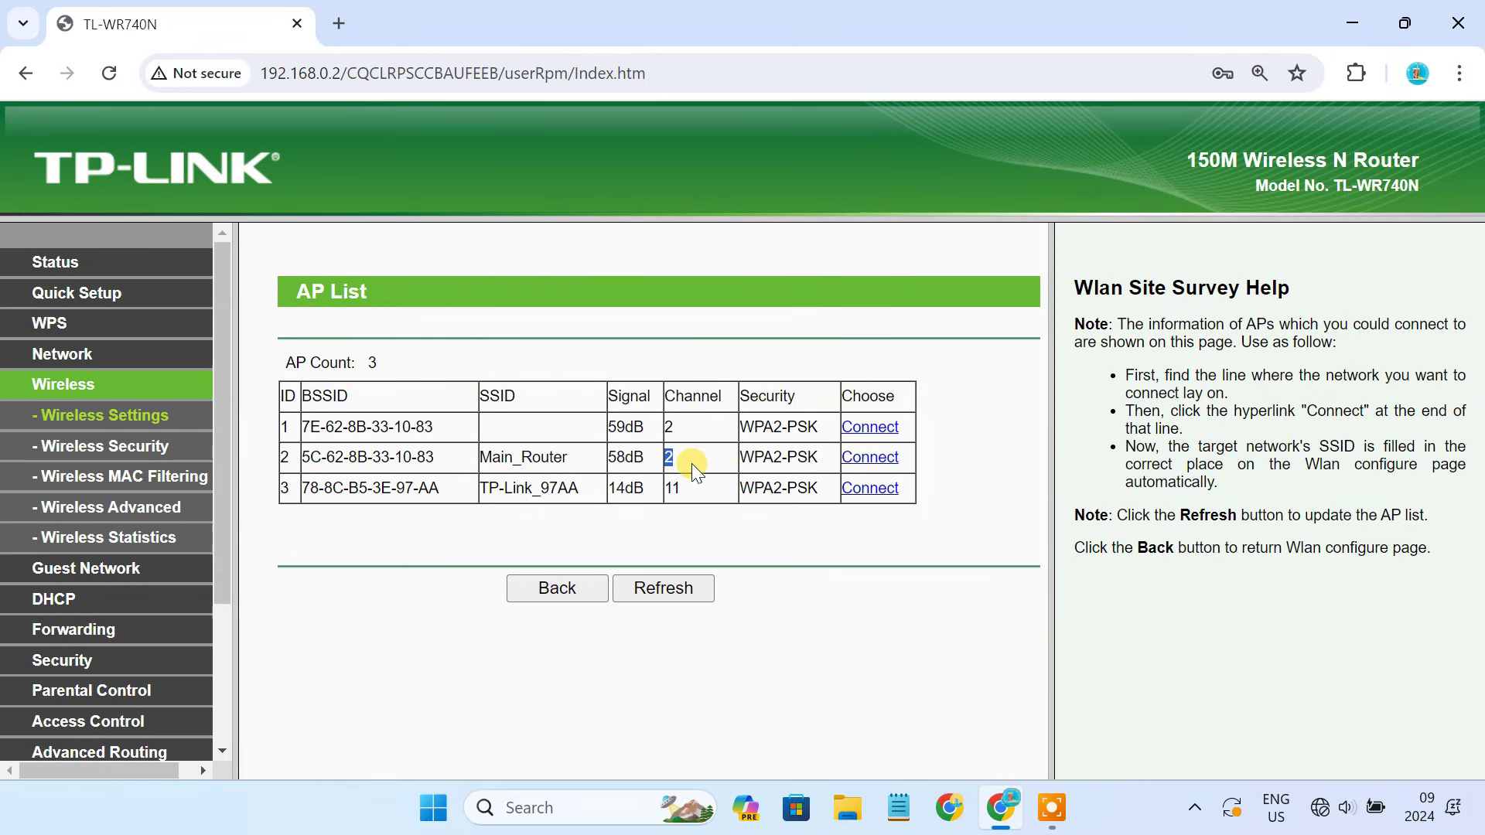
Bridge to Main_Router, confirm its BSSID filled in, and autofill its saved password.
click(869, 459)
scroll(871, 458, down, 2)
scroll(869, 455, down, 1)
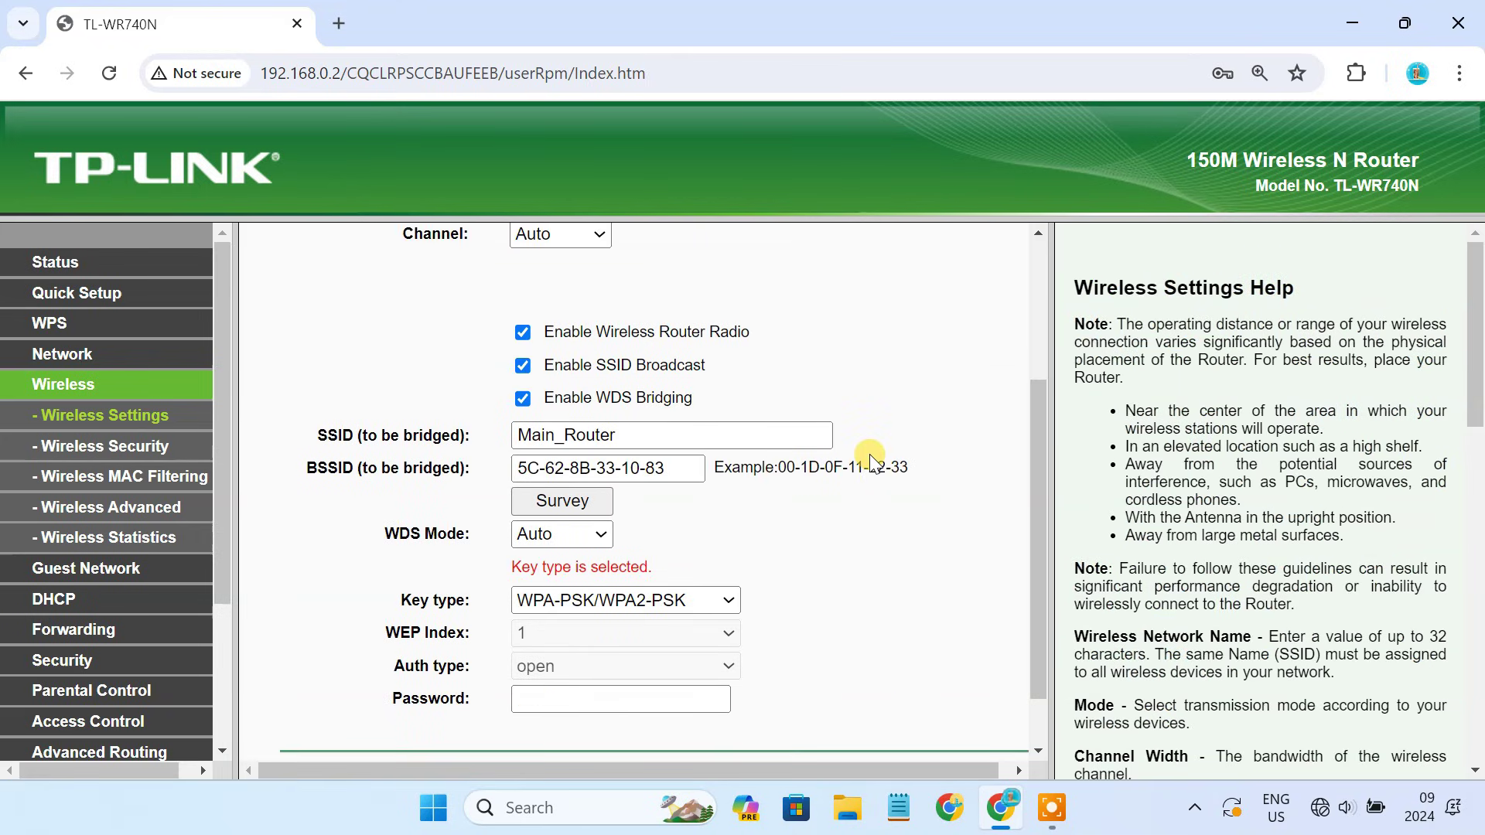
drag(630, 435, 497, 446)
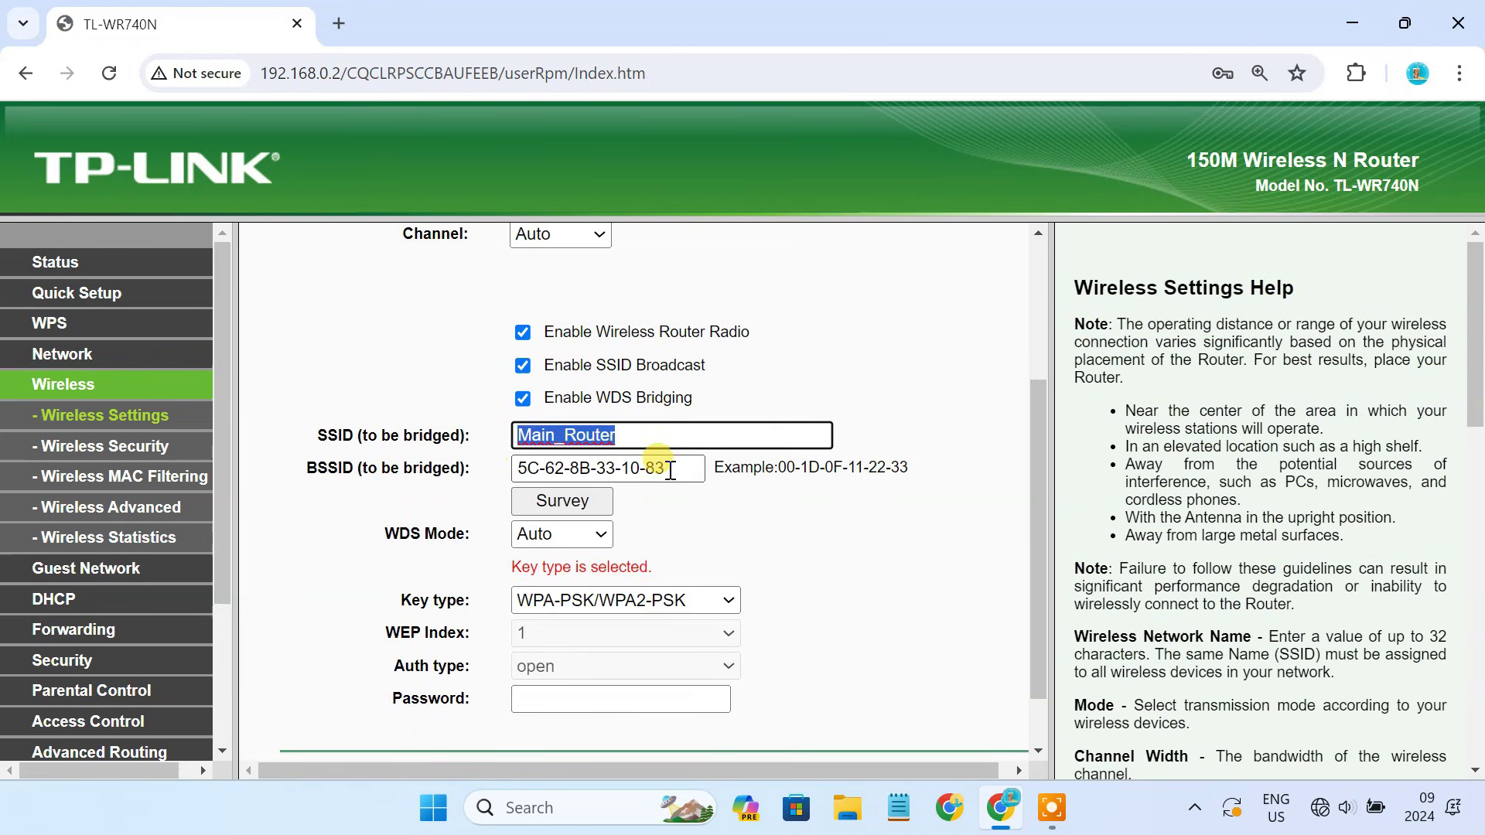
drag(667, 468, 501, 467)
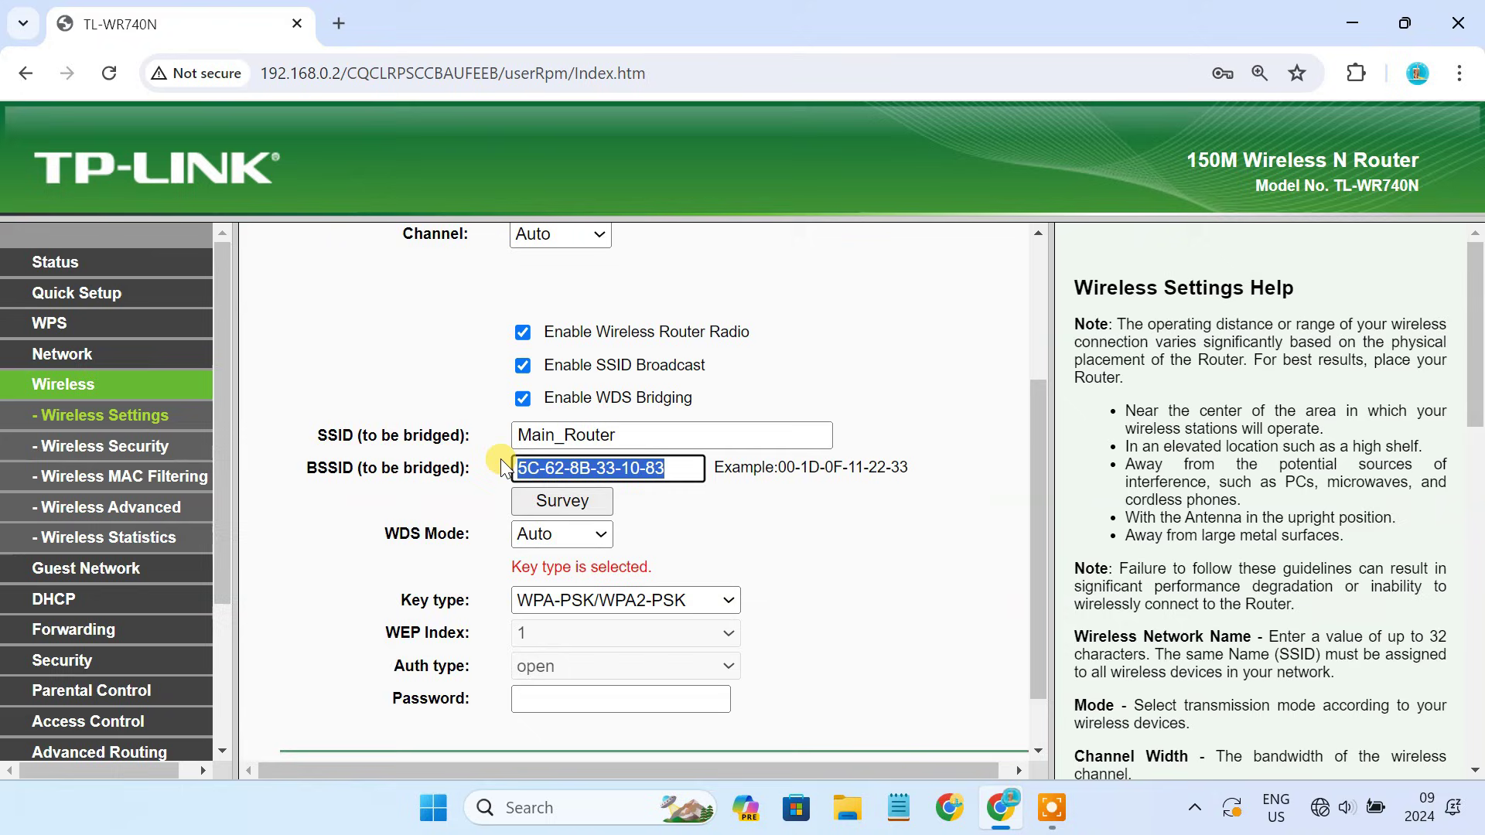
click(590, 699)
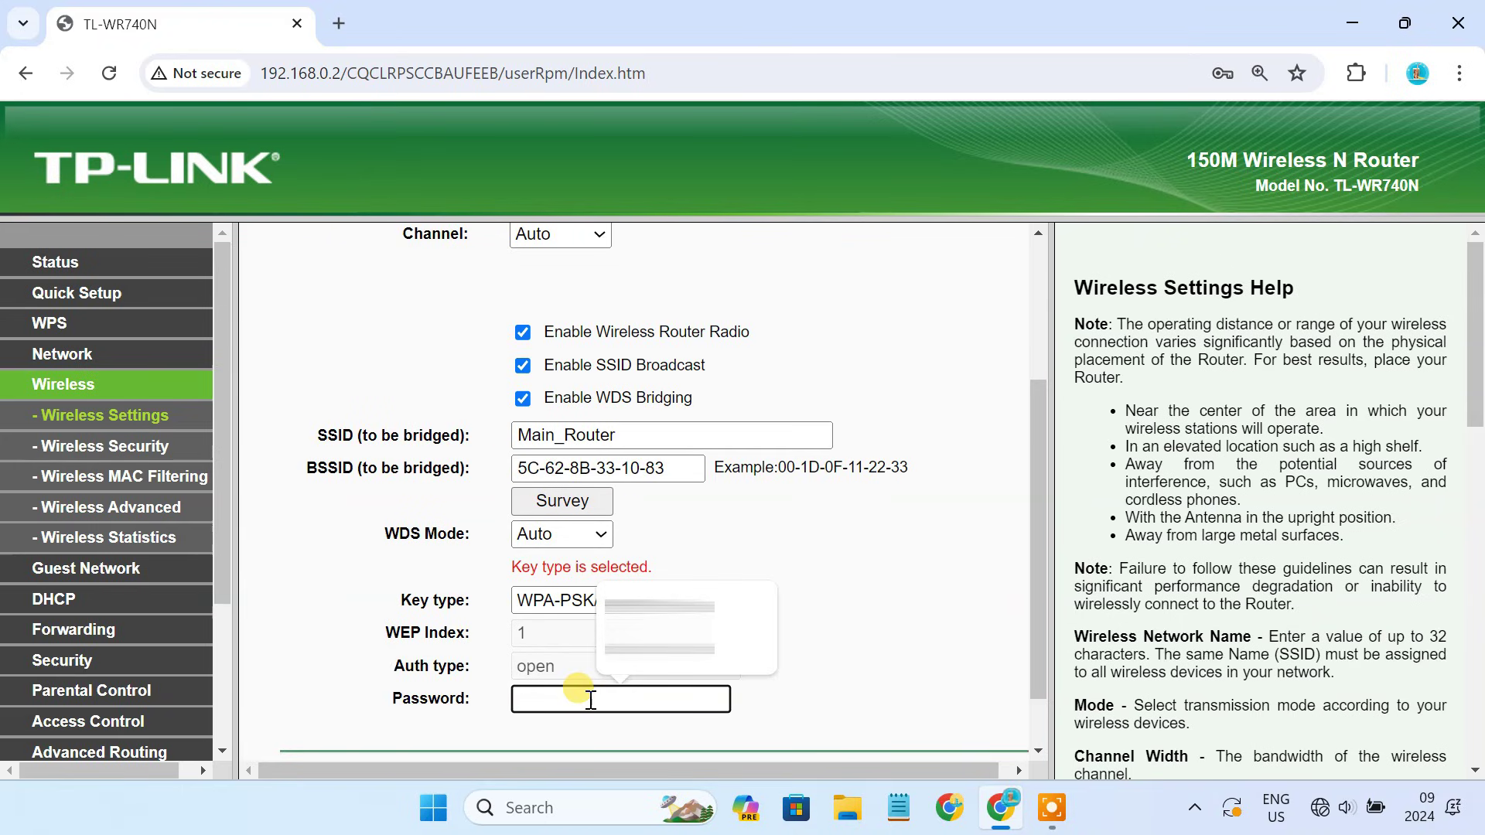
click(688, 607)
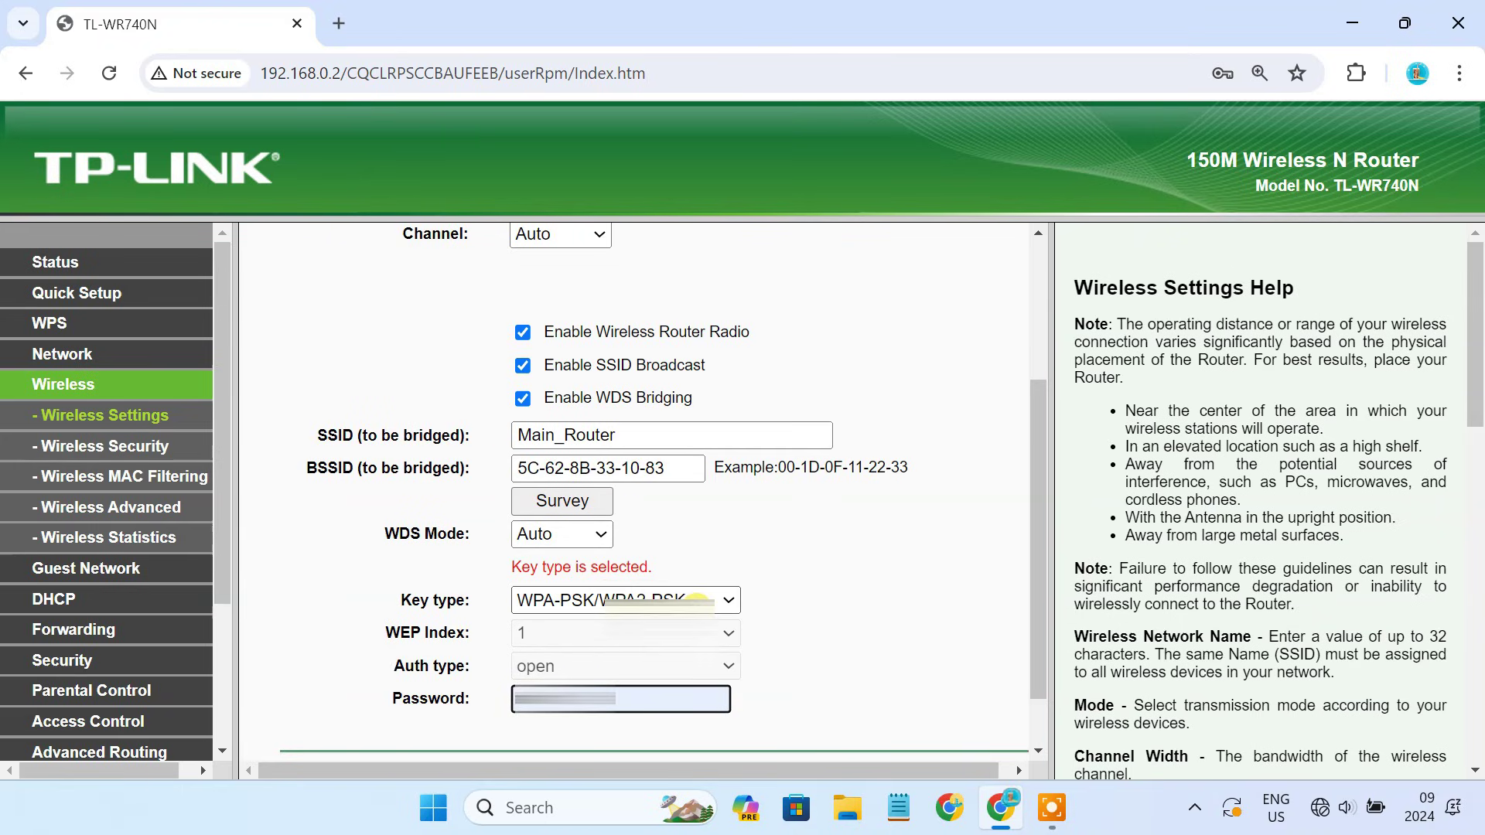
Rename the SSID to TP-LINK_Extended, set channel 2, and save the wireless settings.
scroll(786, 536, up, 3)
drag(641, 366, 487, 368)
click(653, 368)
key(BackSpace)
key(BackSpace)
key(BackSpace)
key(BackSpace)
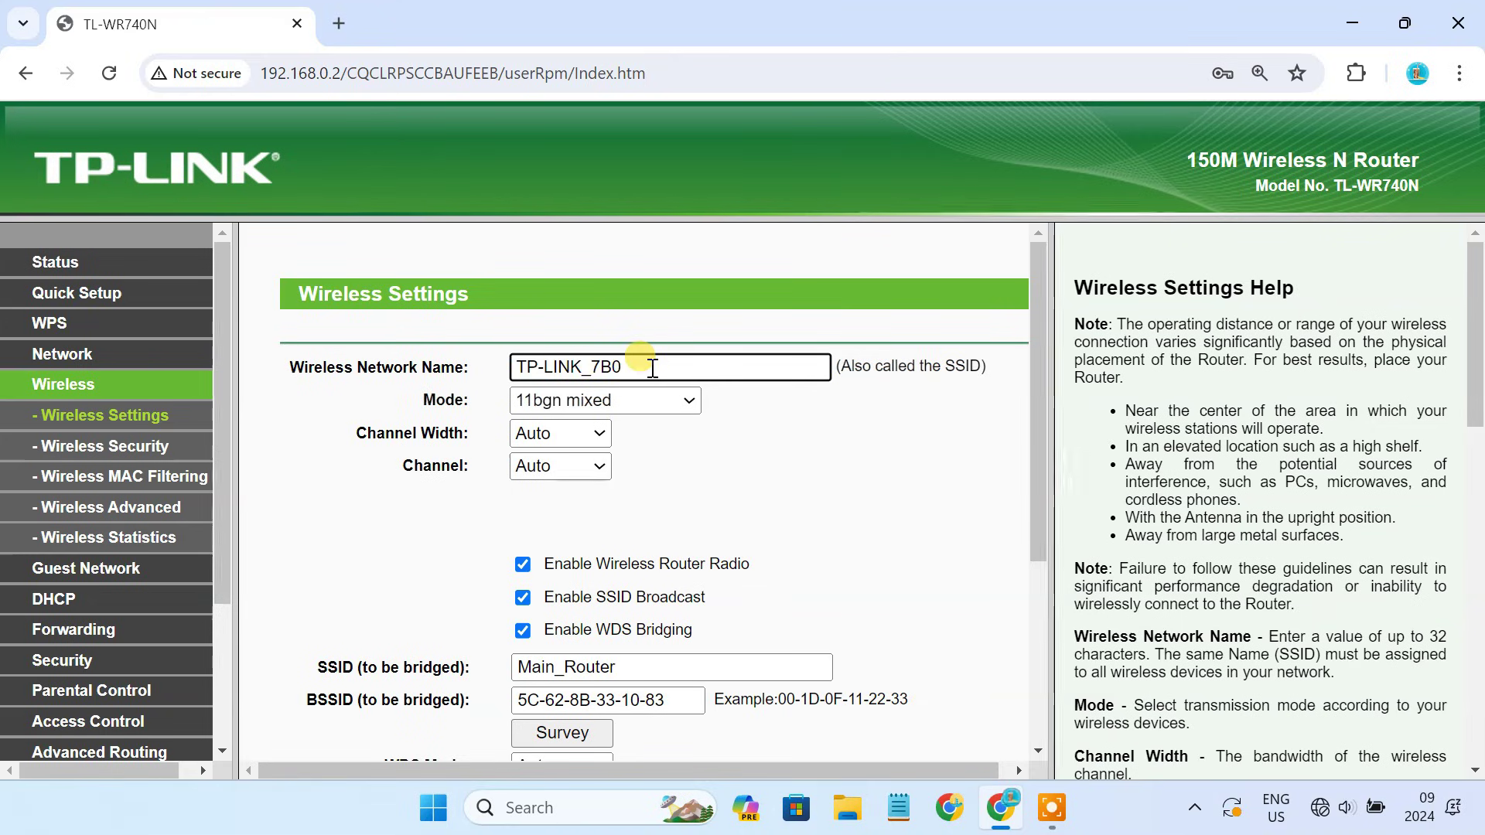
text(Extended)
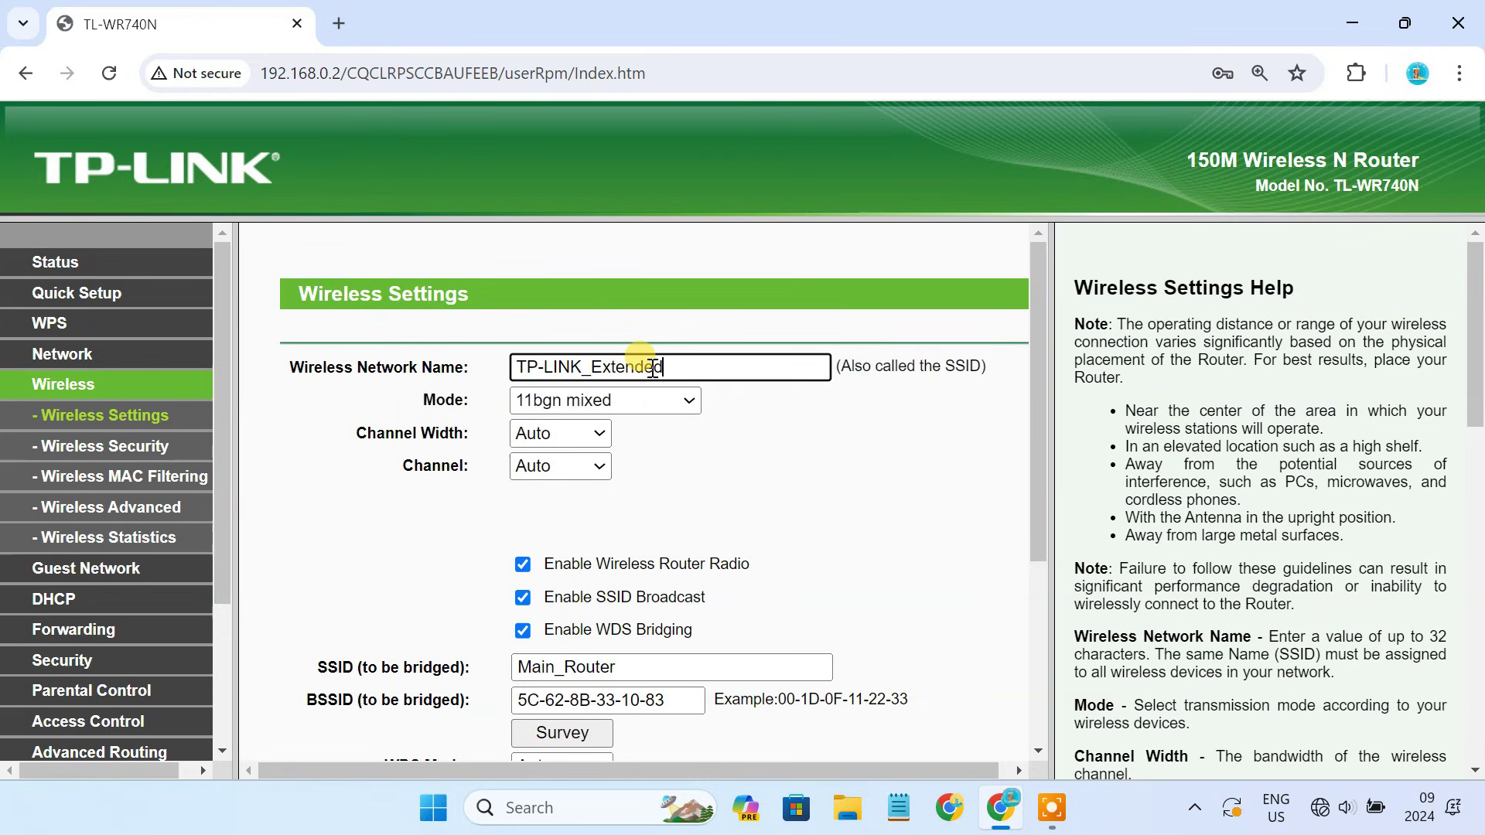
click(581, 467)
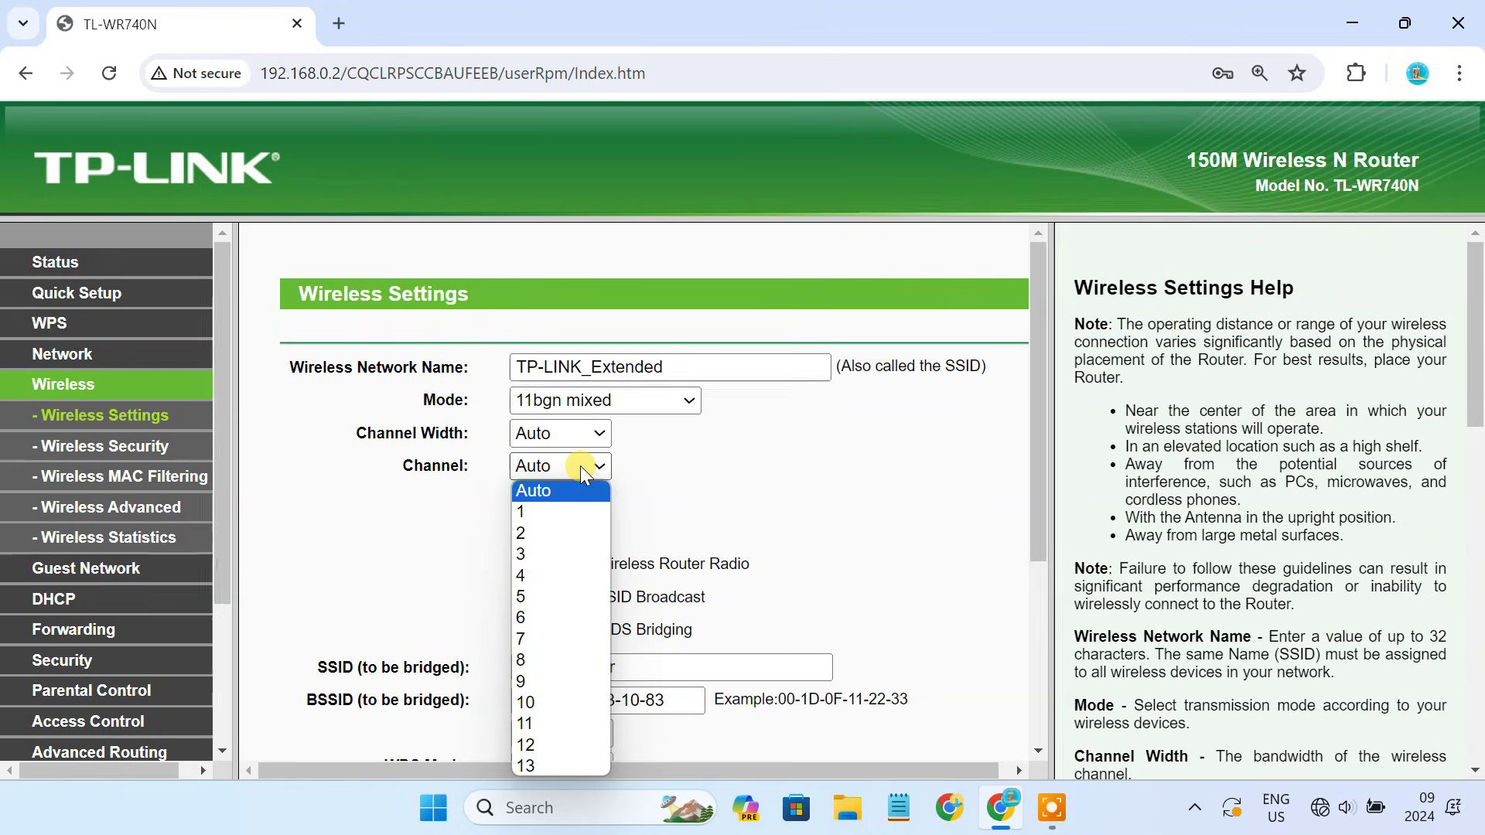
click(556, 534)
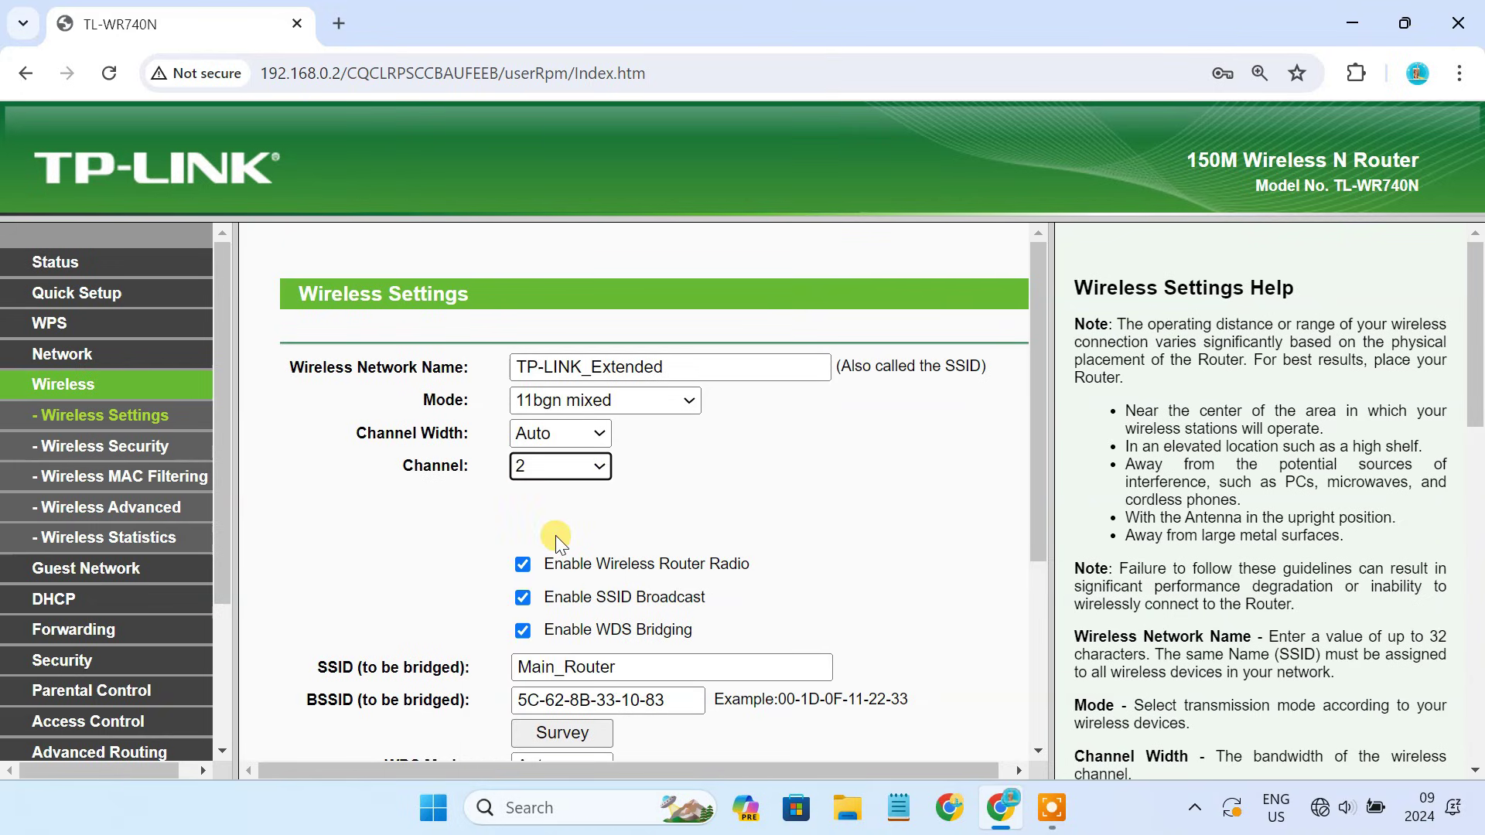
click(556, 535)
scroll(555, 535, down, 4)
click(602, 707)
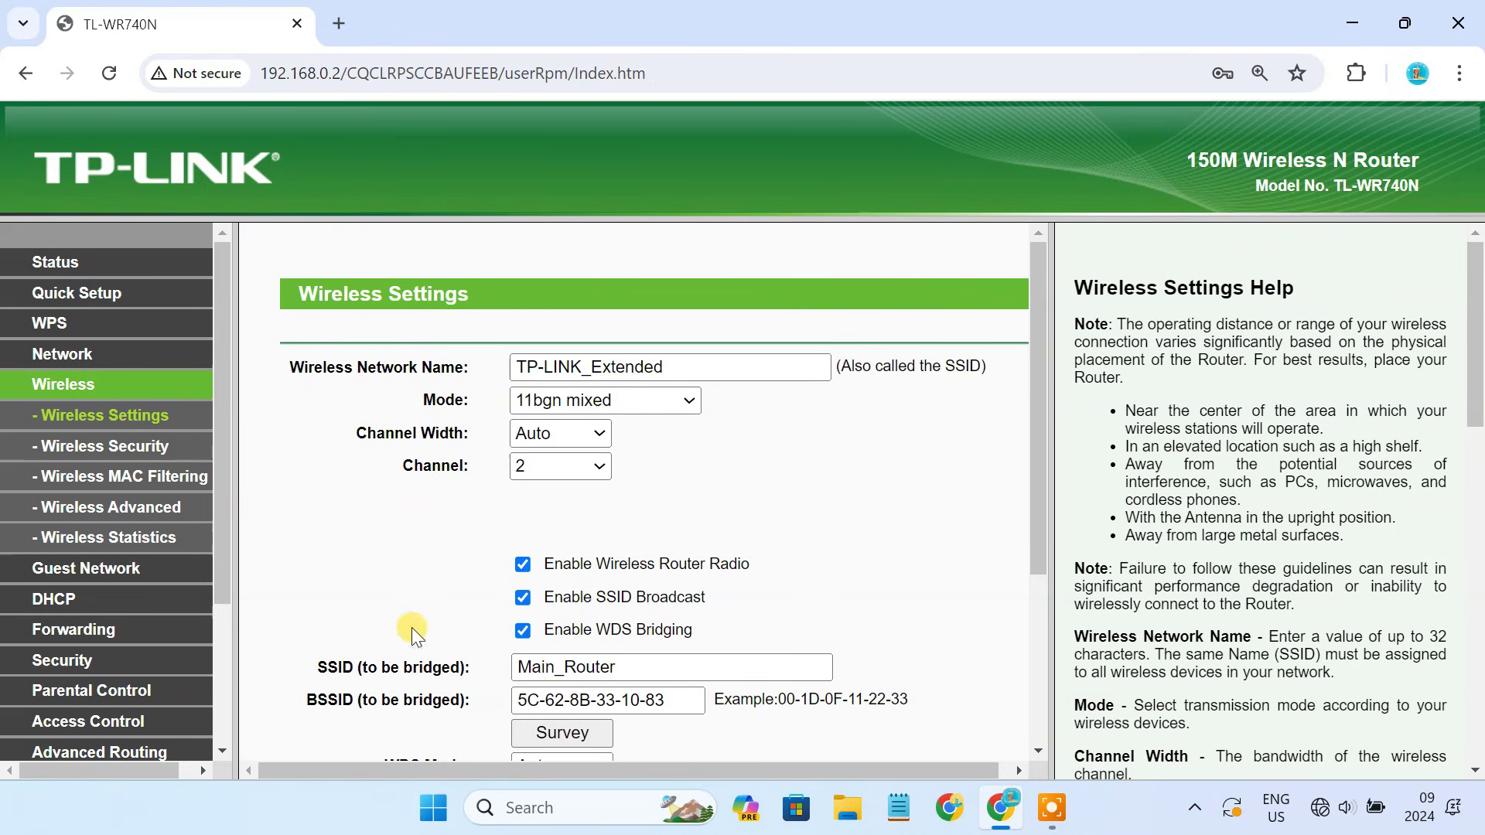
Replace the WPA2-PSK wireless password with a new one and save it.
click(139, 453)
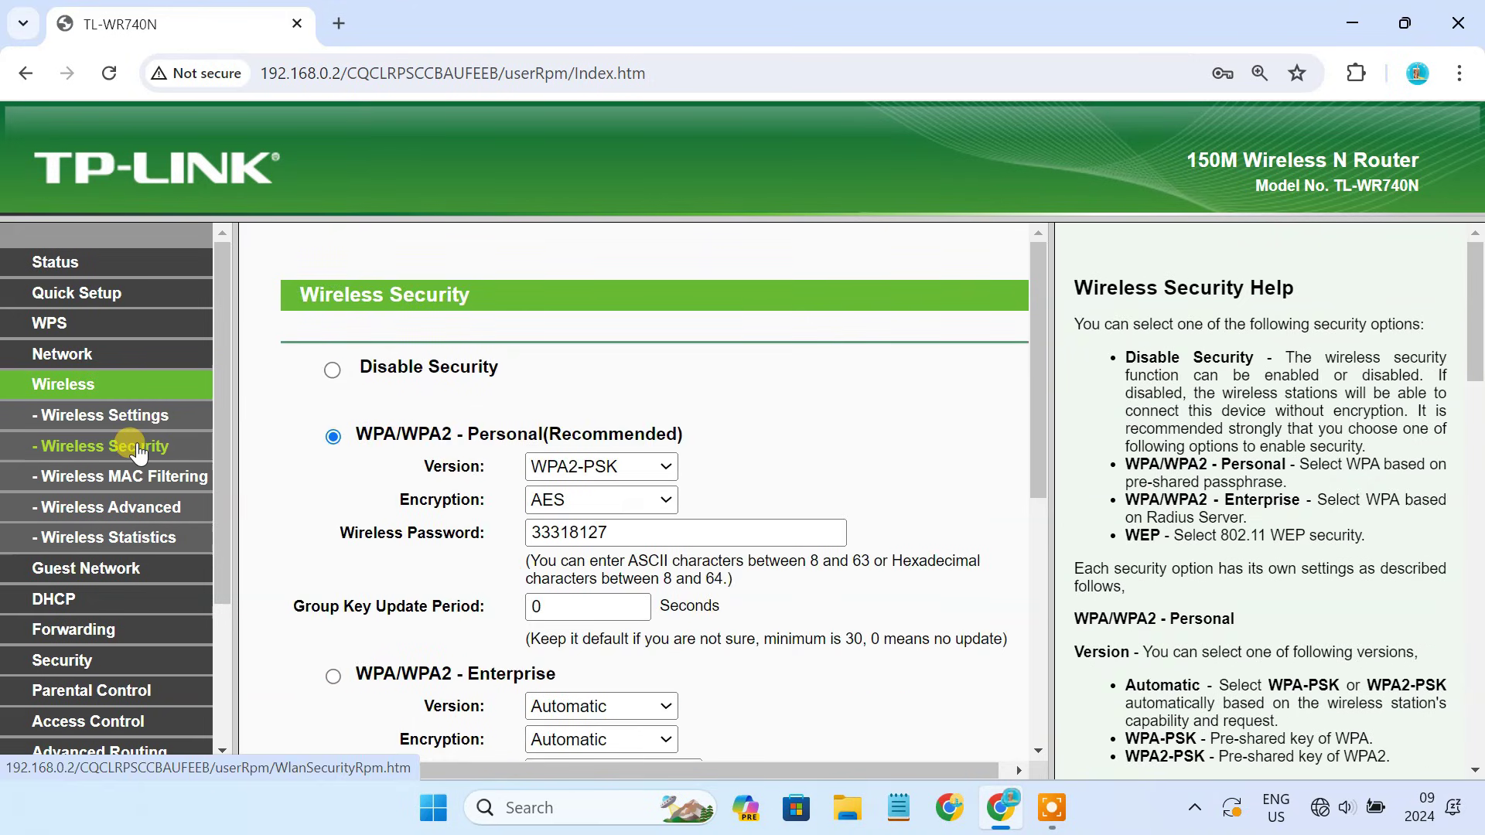
click(608, 532)
double_click(610, 532)
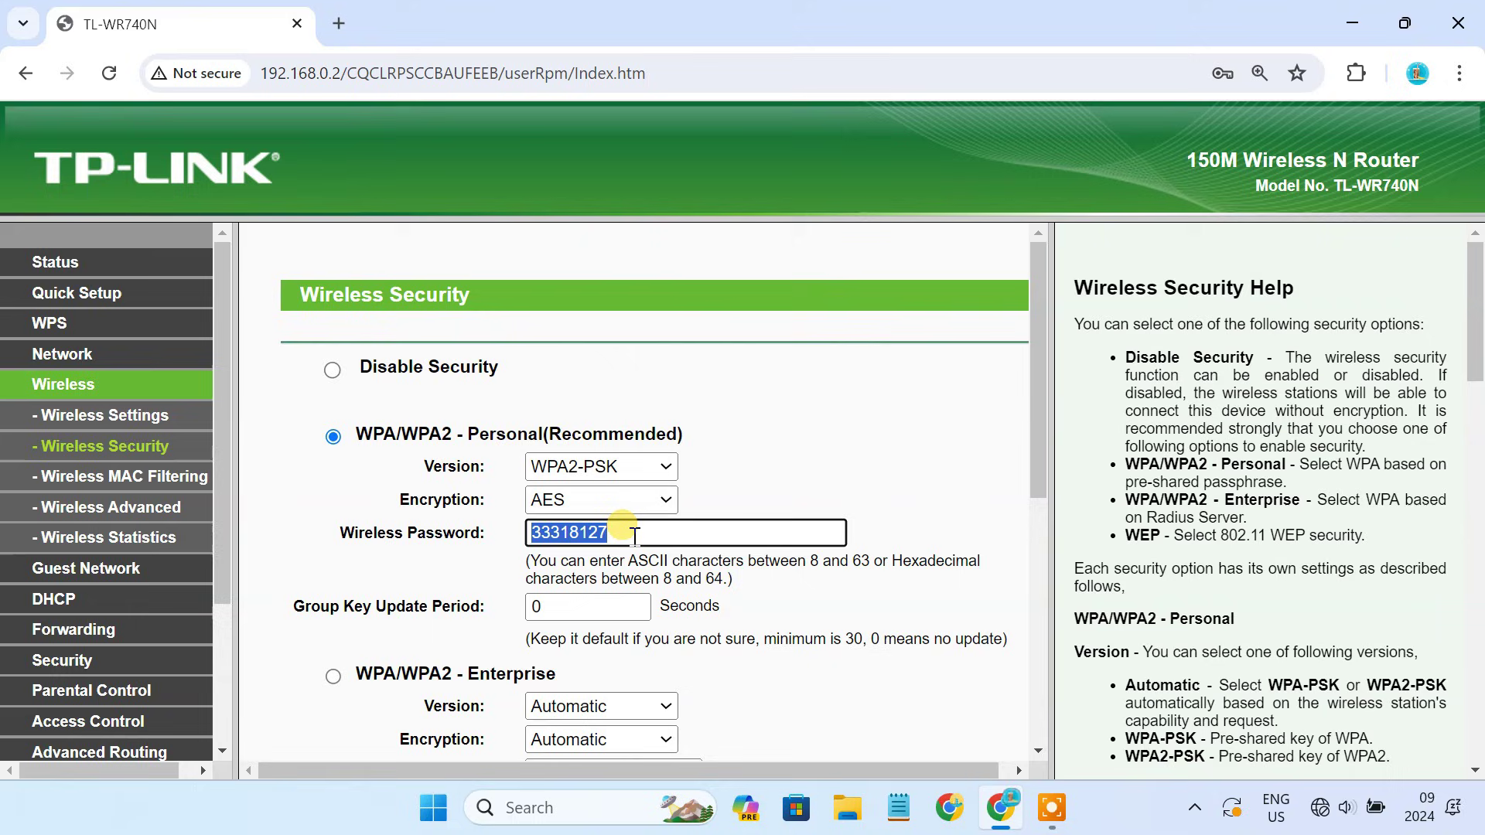
key(BackSpace)
text(abcd)
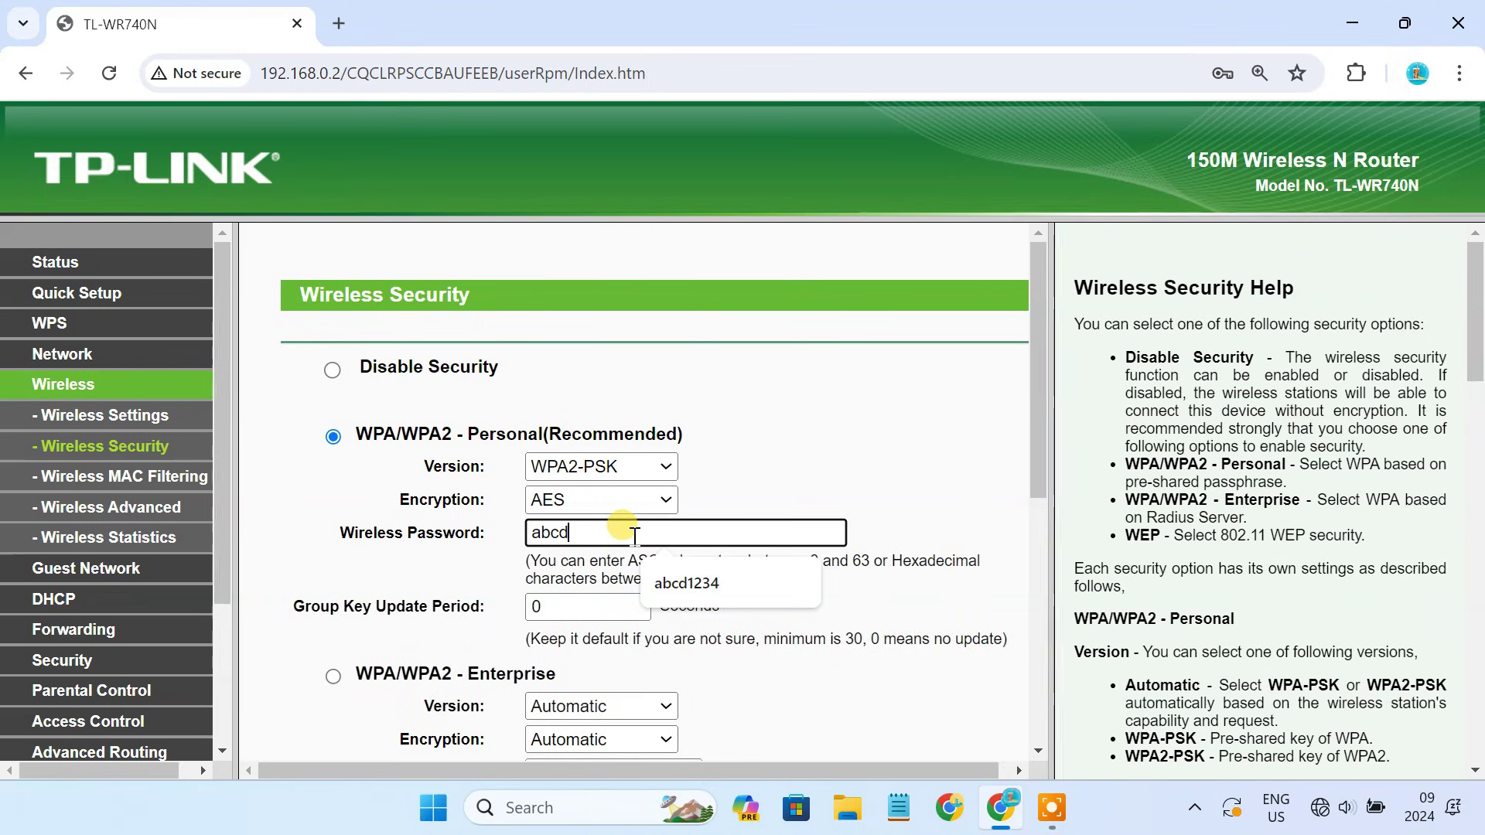
text(1234)
scroll(626, 532, down, 6)
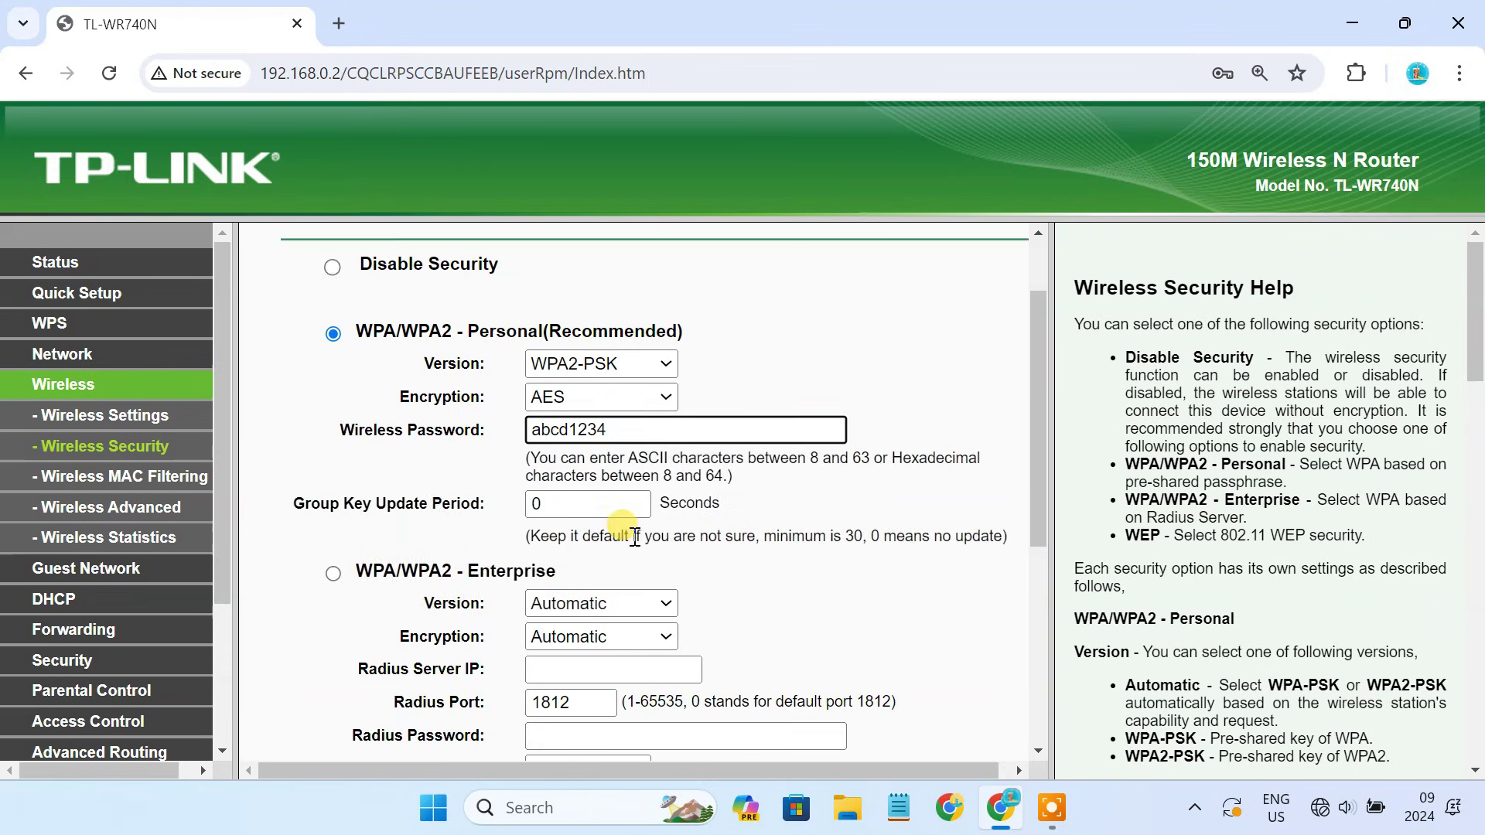
click(596, 704)
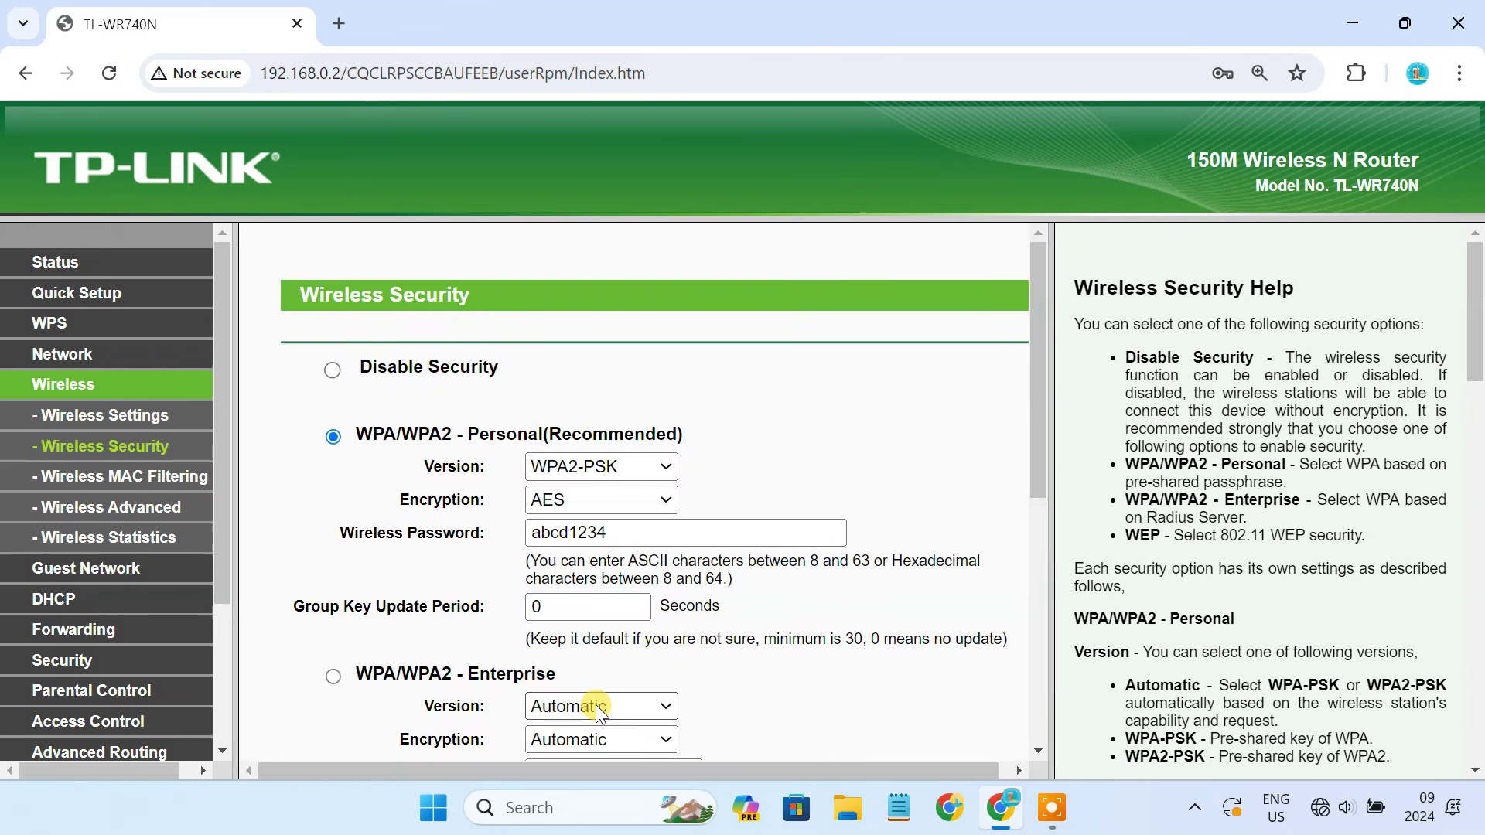
Reboot the router from System Tools > Reboot and confirm.
scroll(203, 666, down, 3)
click(106, 710)
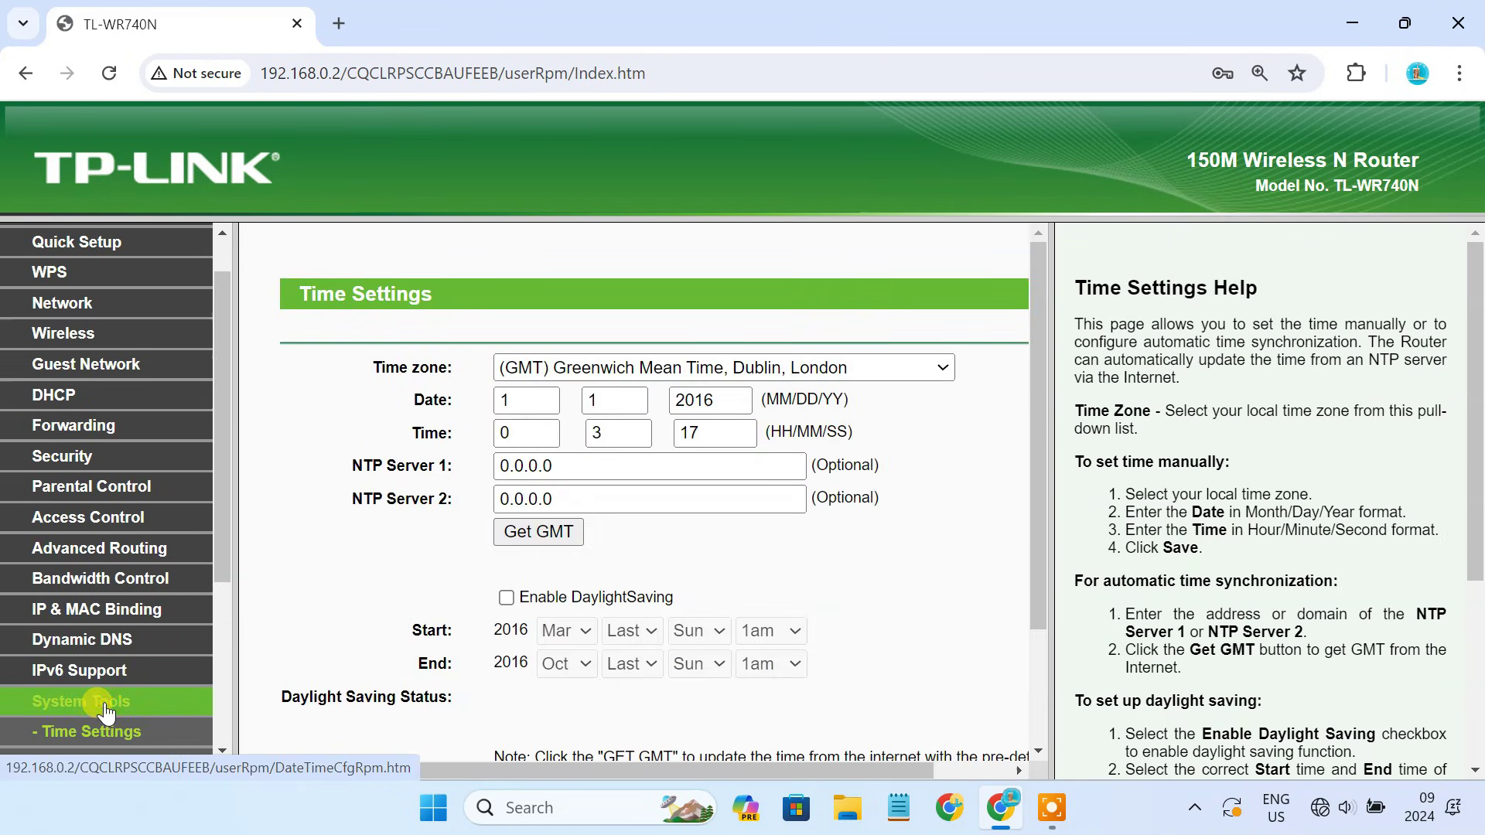
scroll(92, 702, down, 4)
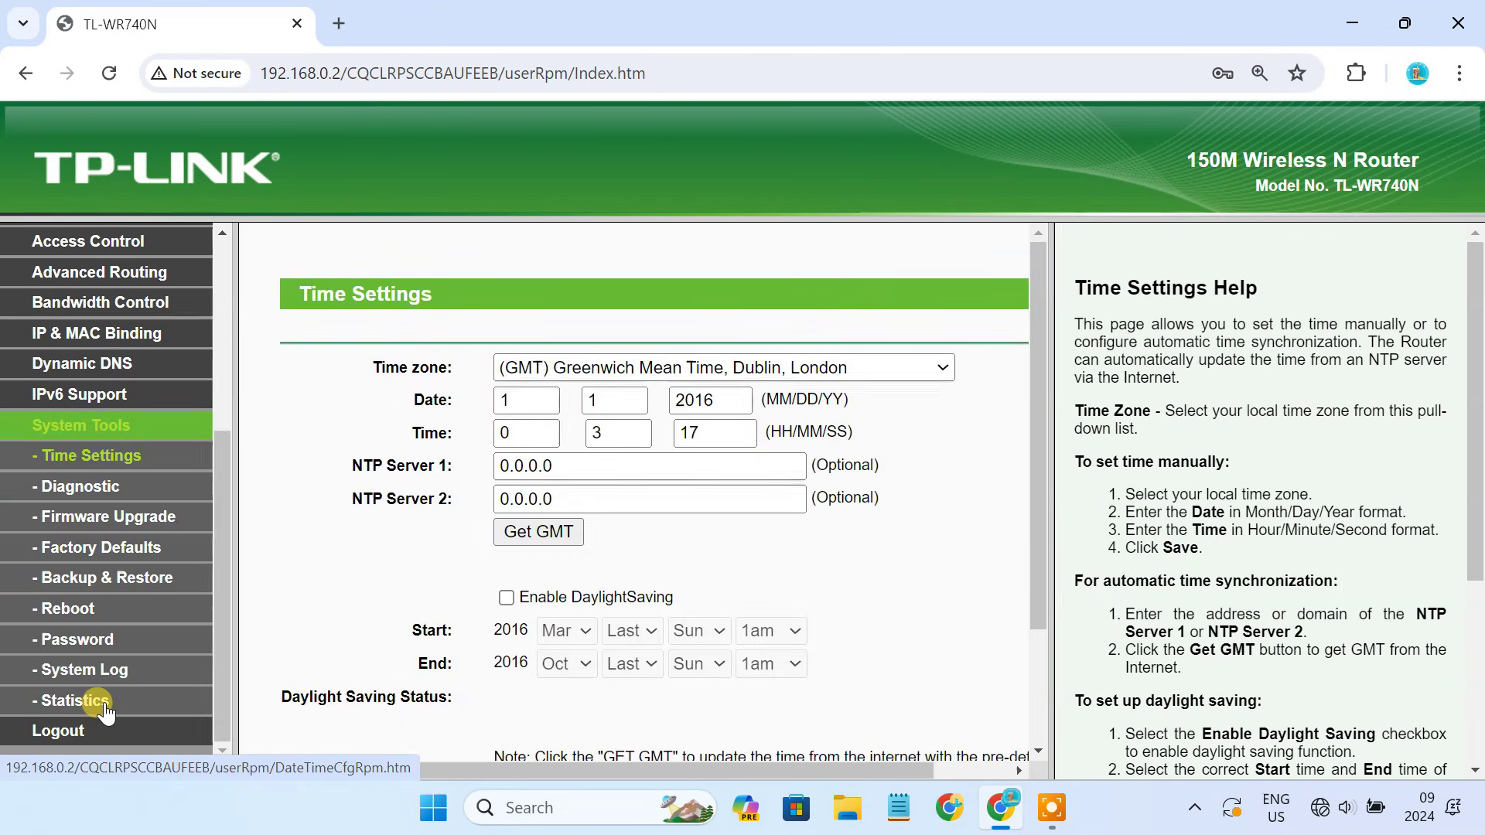
click(70, 611)
click(651, 408)
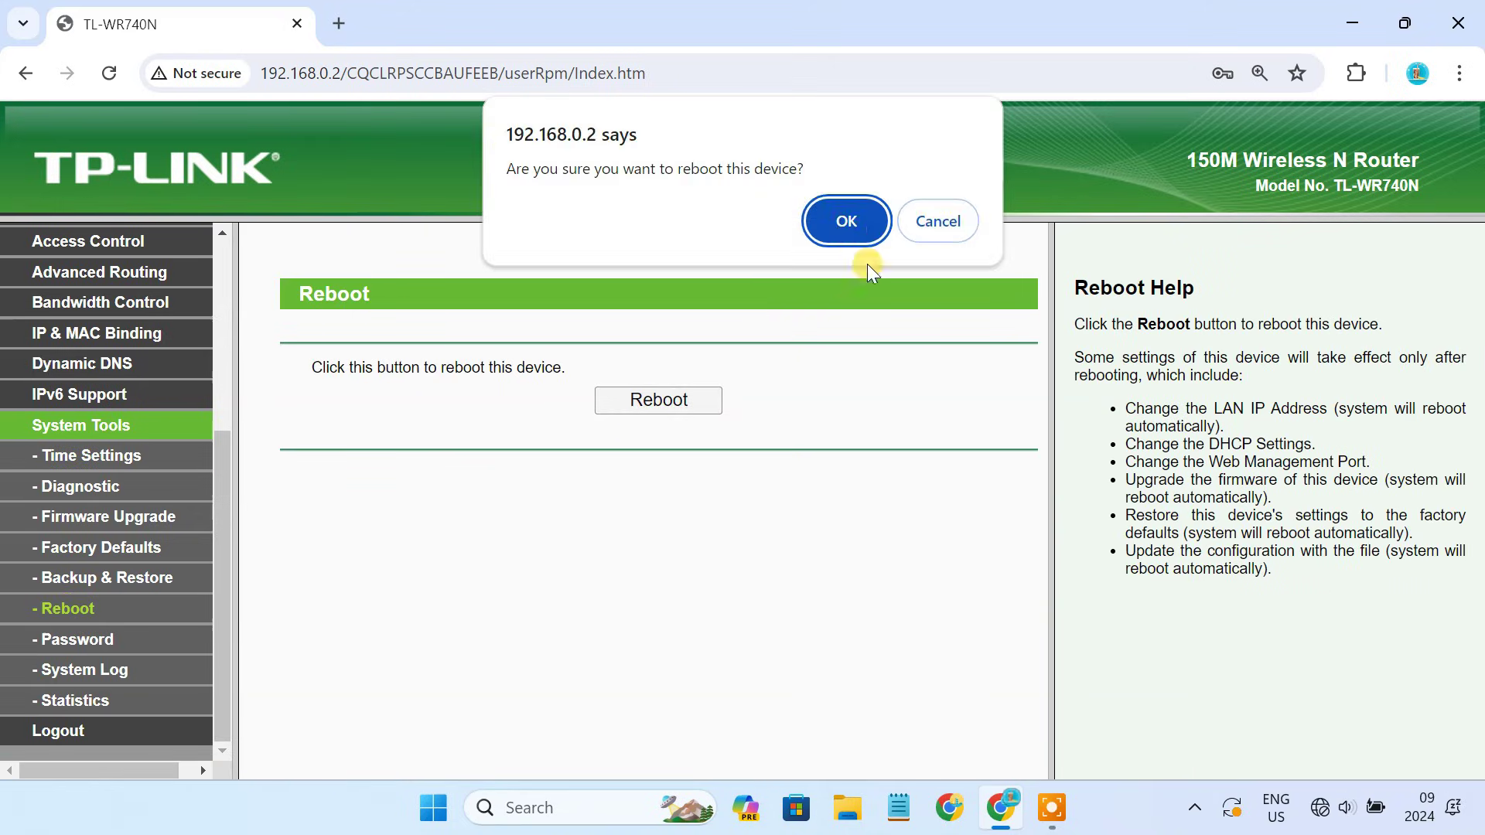
click(846, 222)
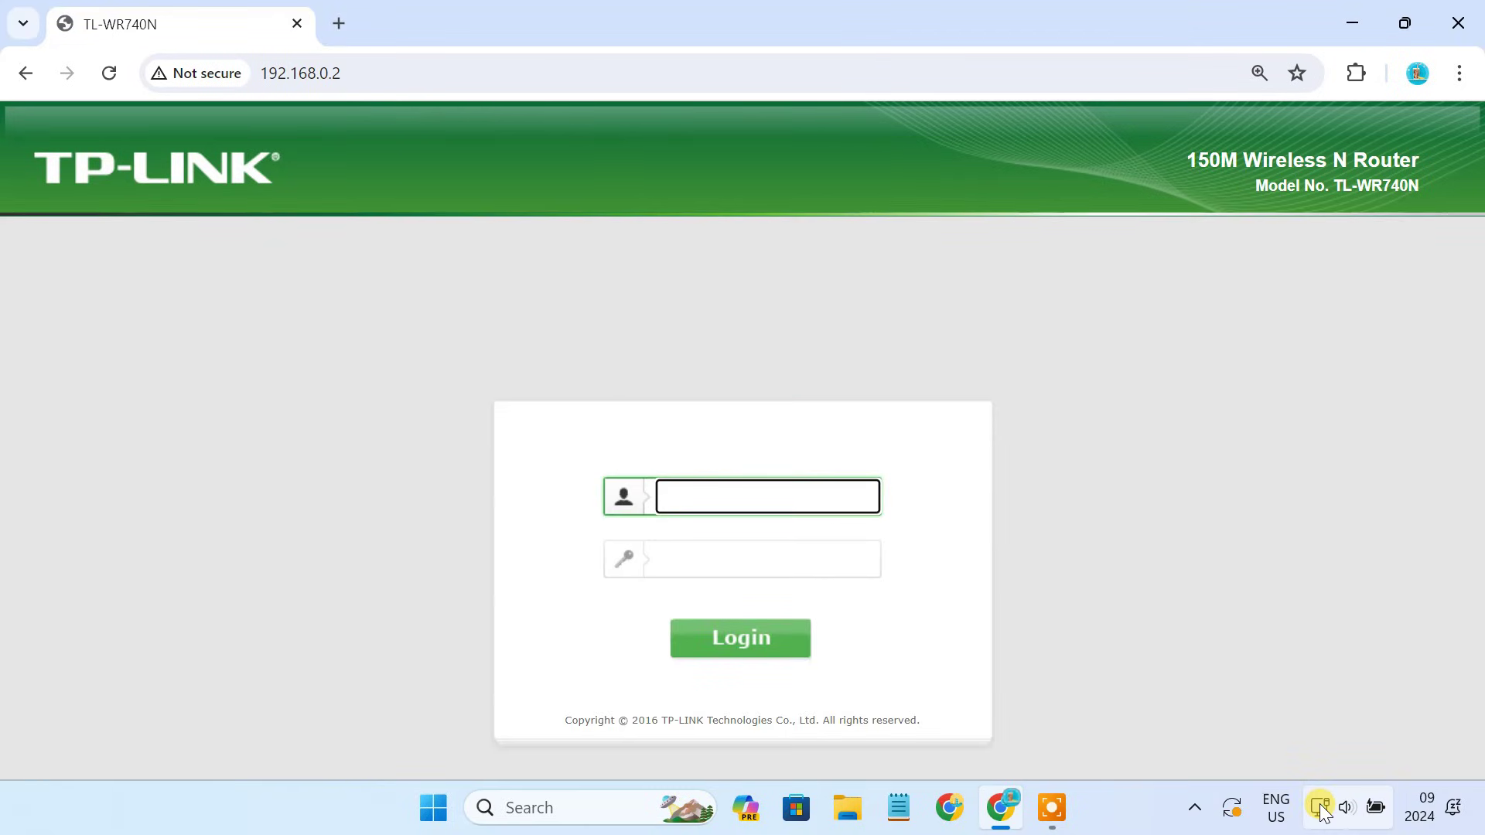
Turn Wi-Fi on from the network quick settings and select TP-LINK_Extended.
click(1321, 808)
click(1162, 379)
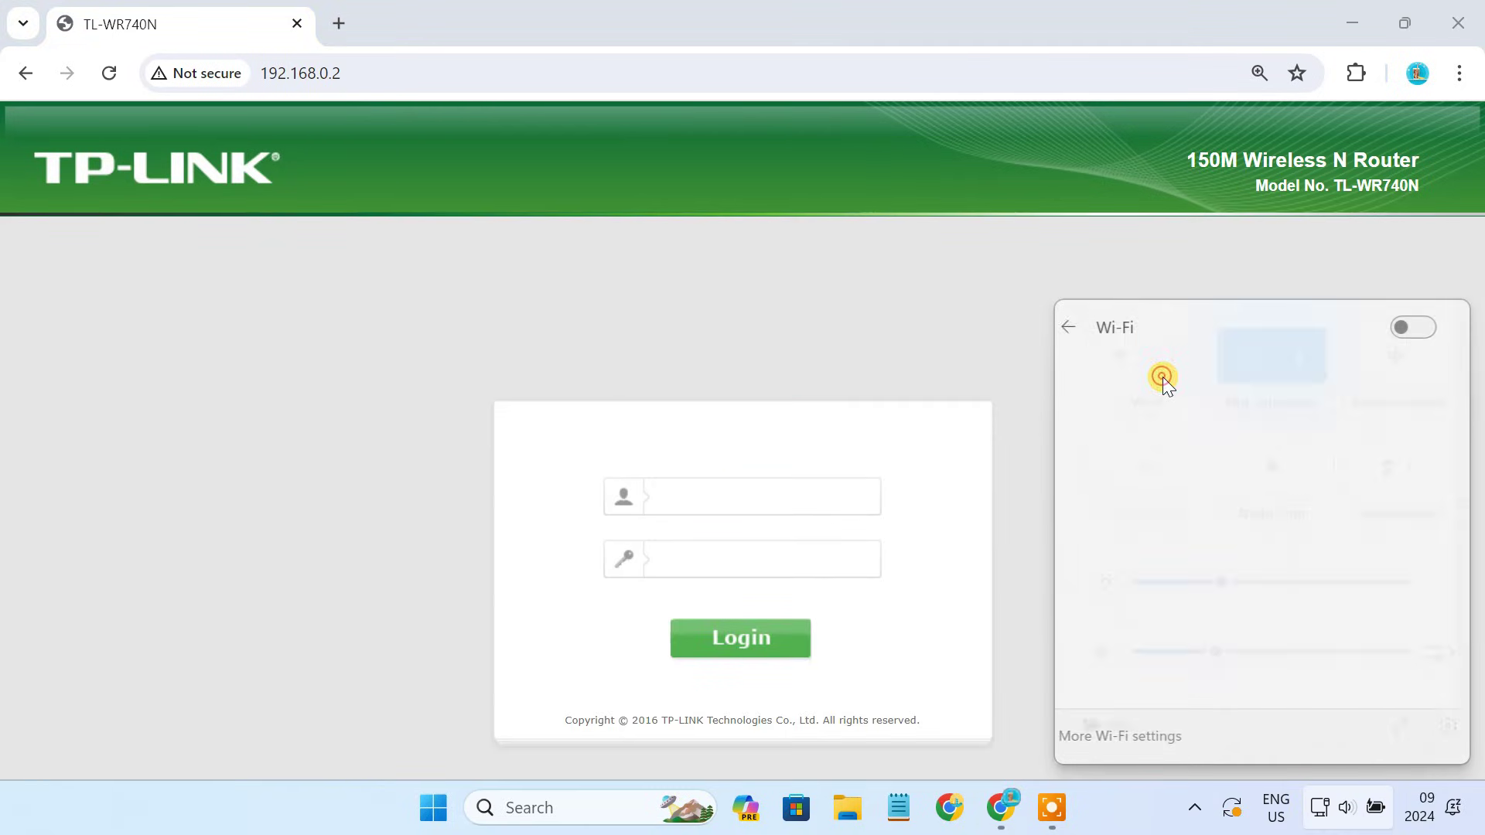
click(1435, 331)
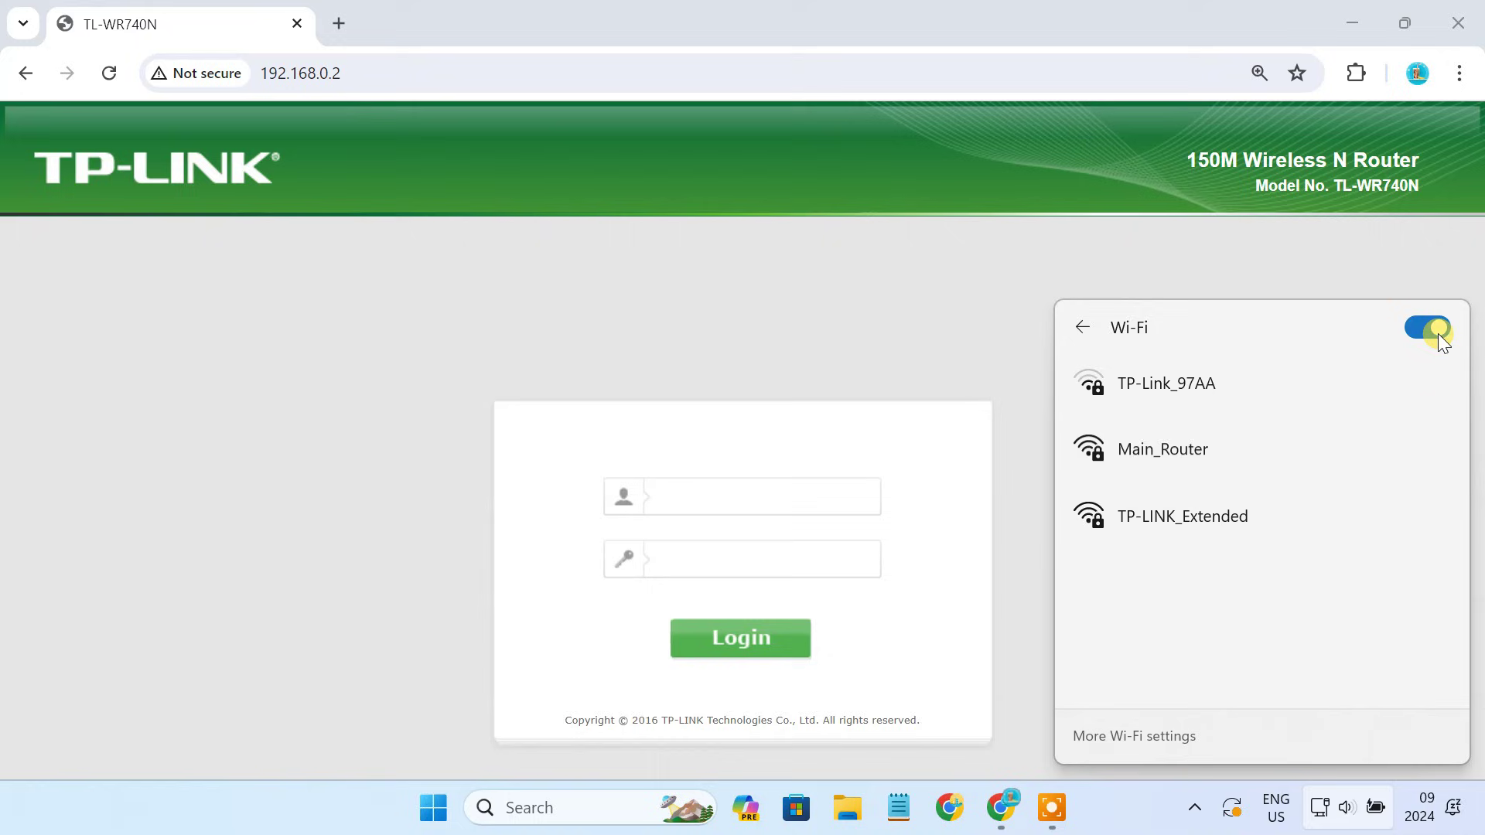
click(1208, 529)
Connect to TP-LINK_Extended with its security key, then open a new browser tab.
click(1353, 627)
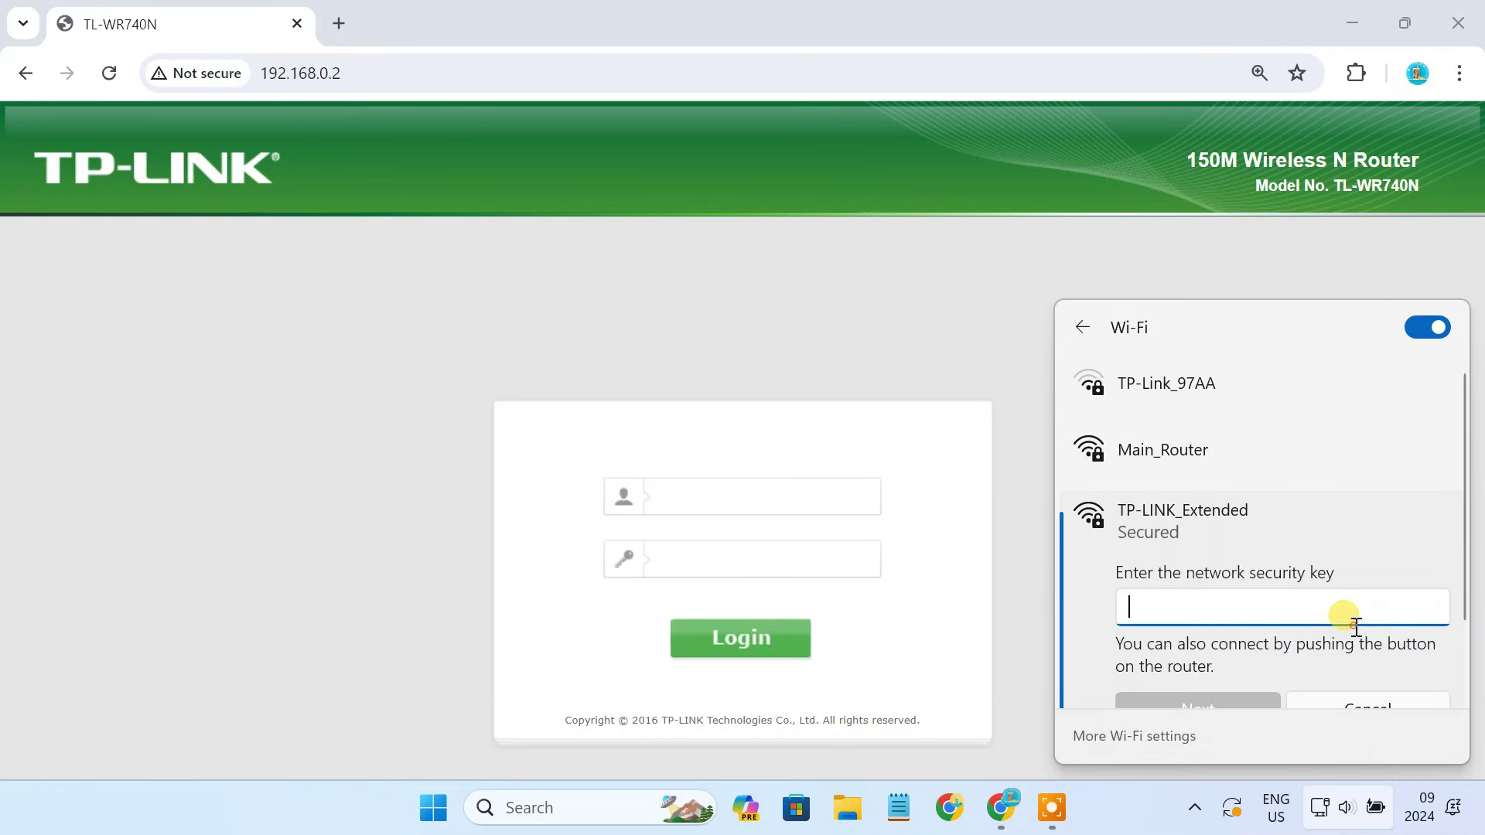
text(•••••)
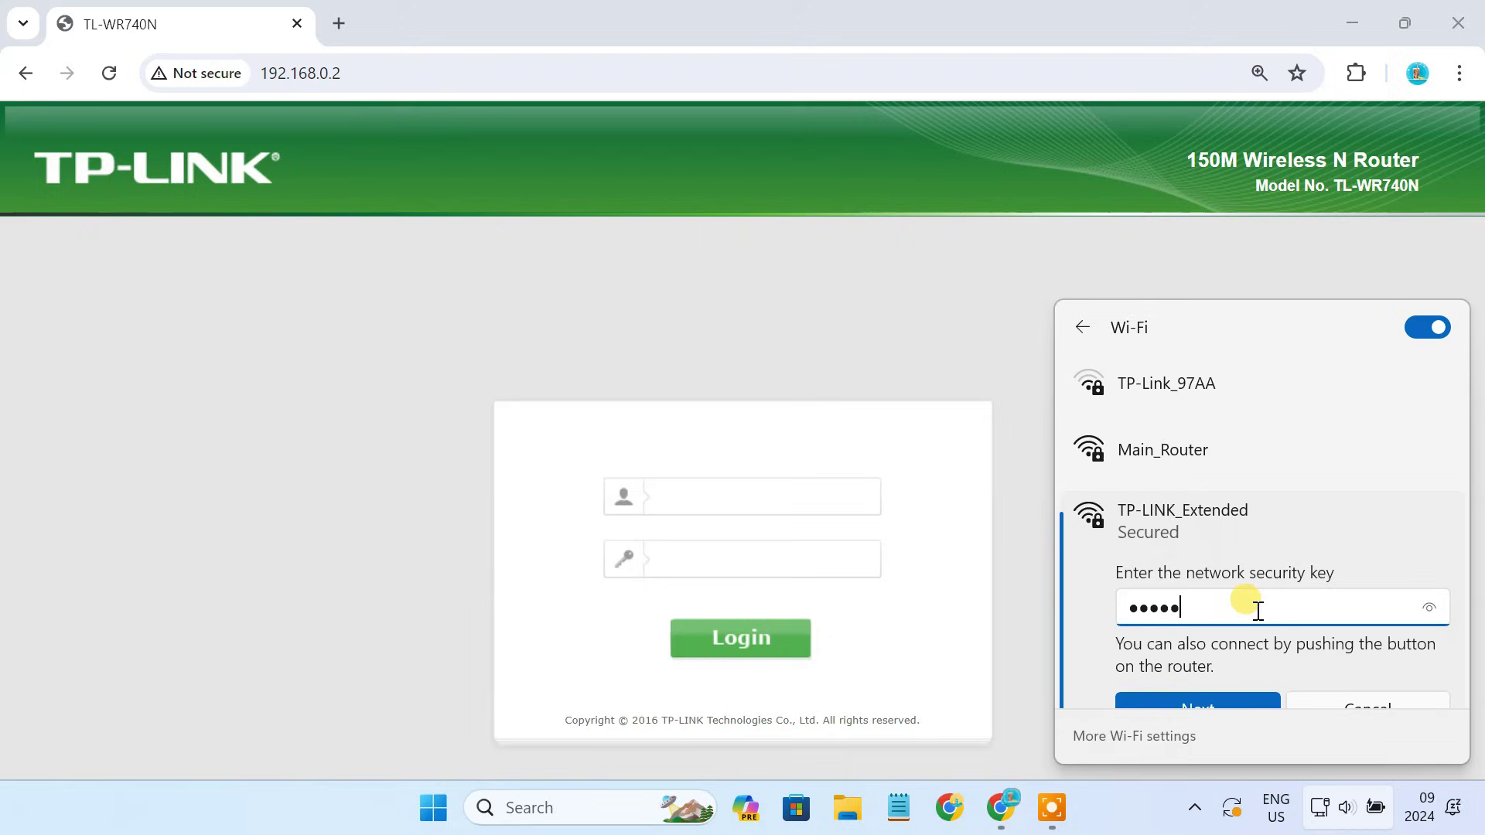
text(•••)
scroll(1231, 657, down, 1)
click(1230, 656)
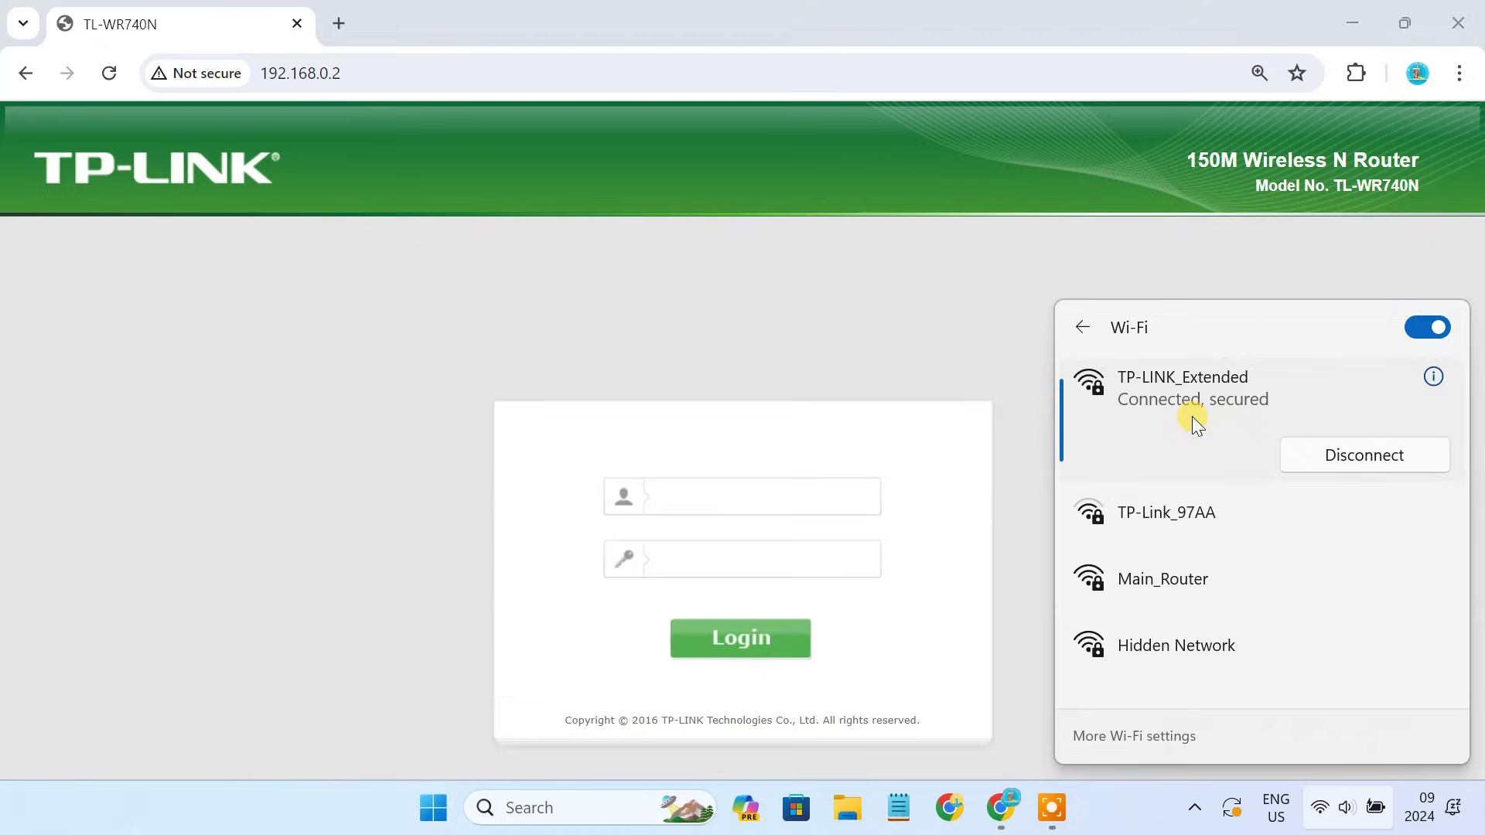
click(609, 318)
click(334, 28)
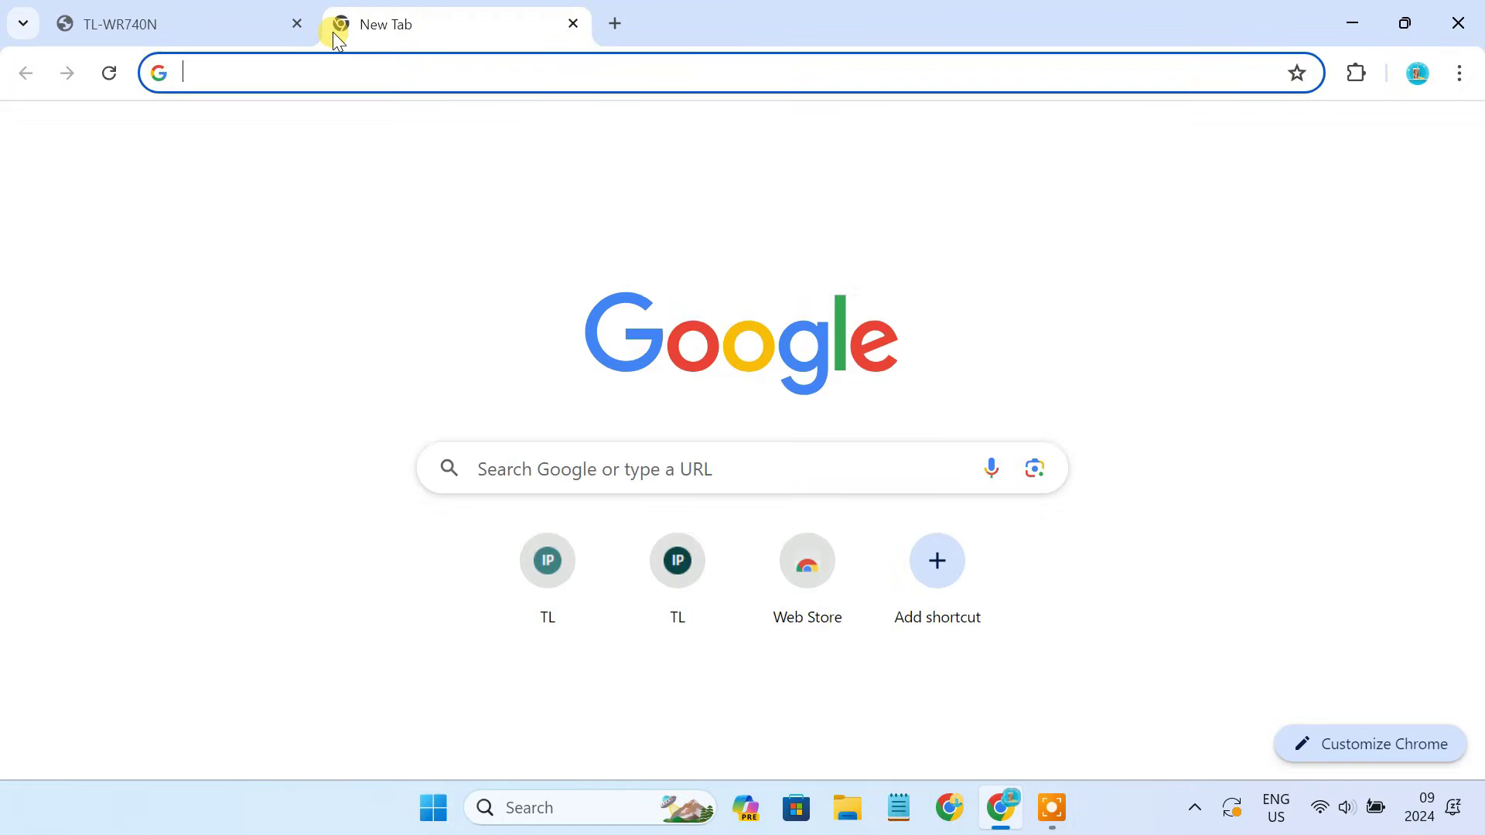